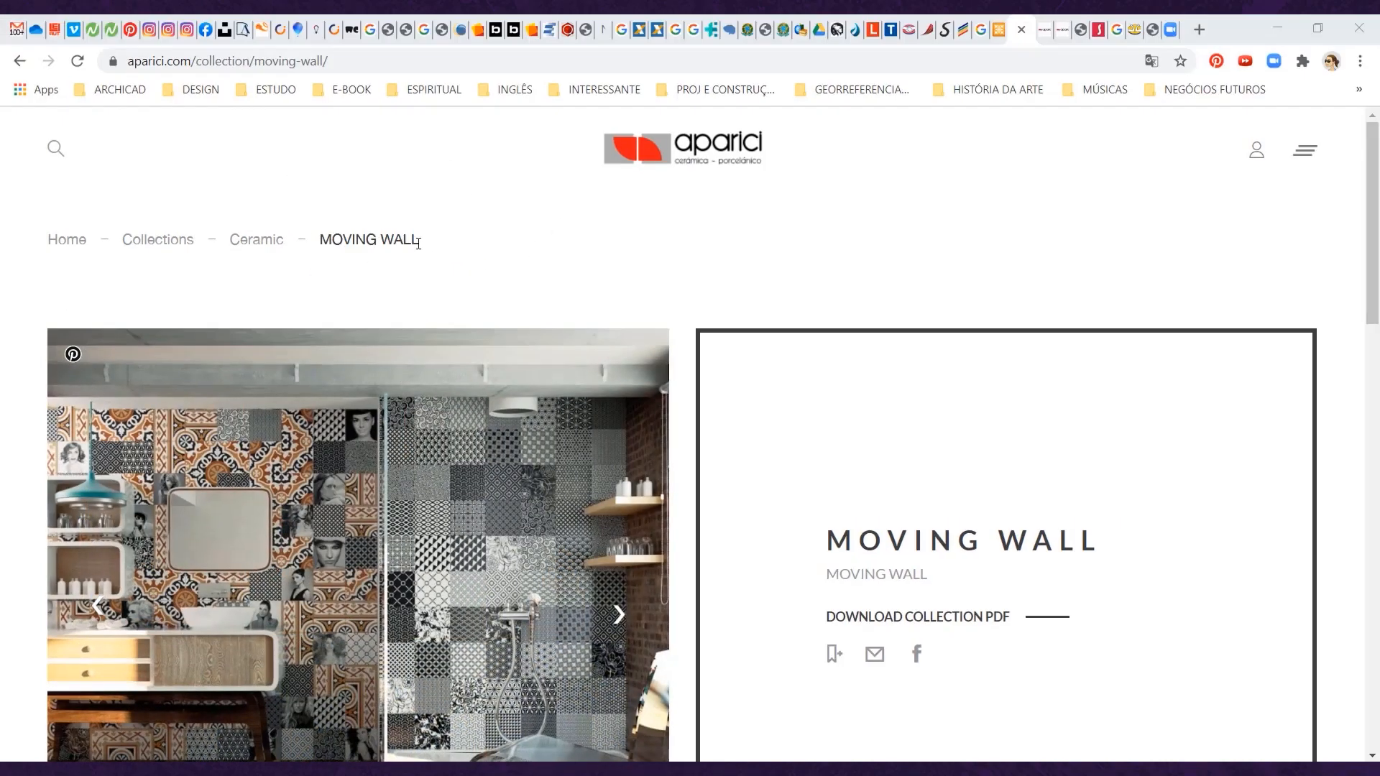
# Browse the Aparici Moving Wall collection and open the Moving Blue wall tile's product page.
pyautogui.scroll(-5, 429, 291)
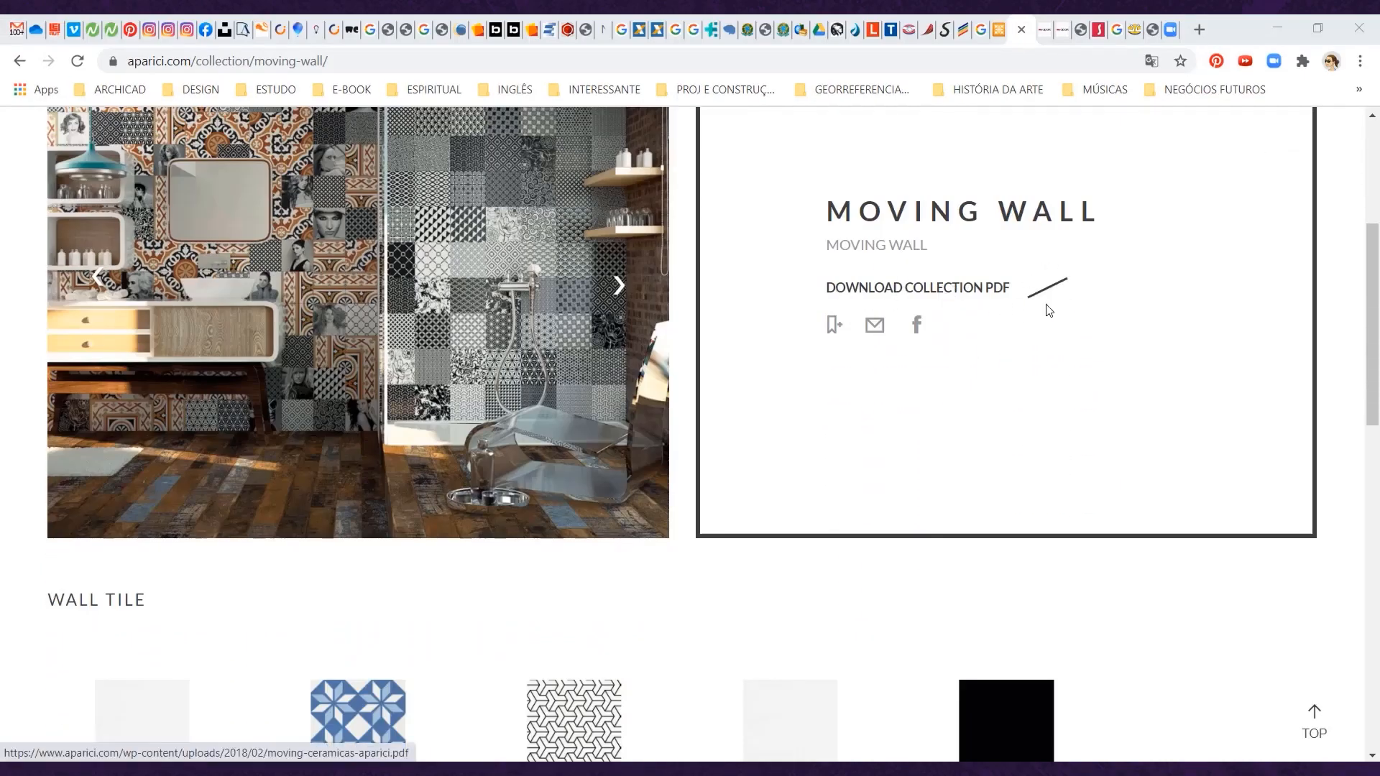
pyautogui.scroll(-3, 588, 427)
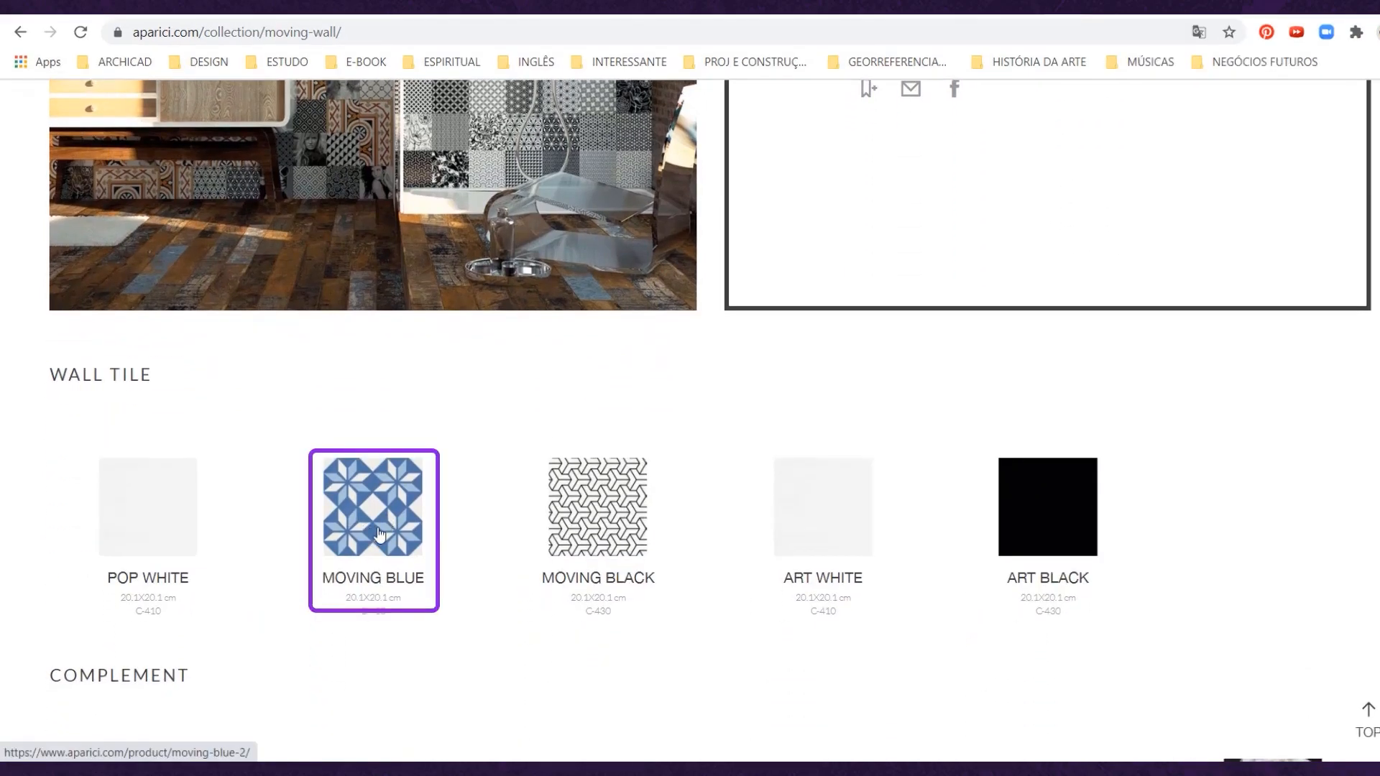
pyautogui.click(379, 534)
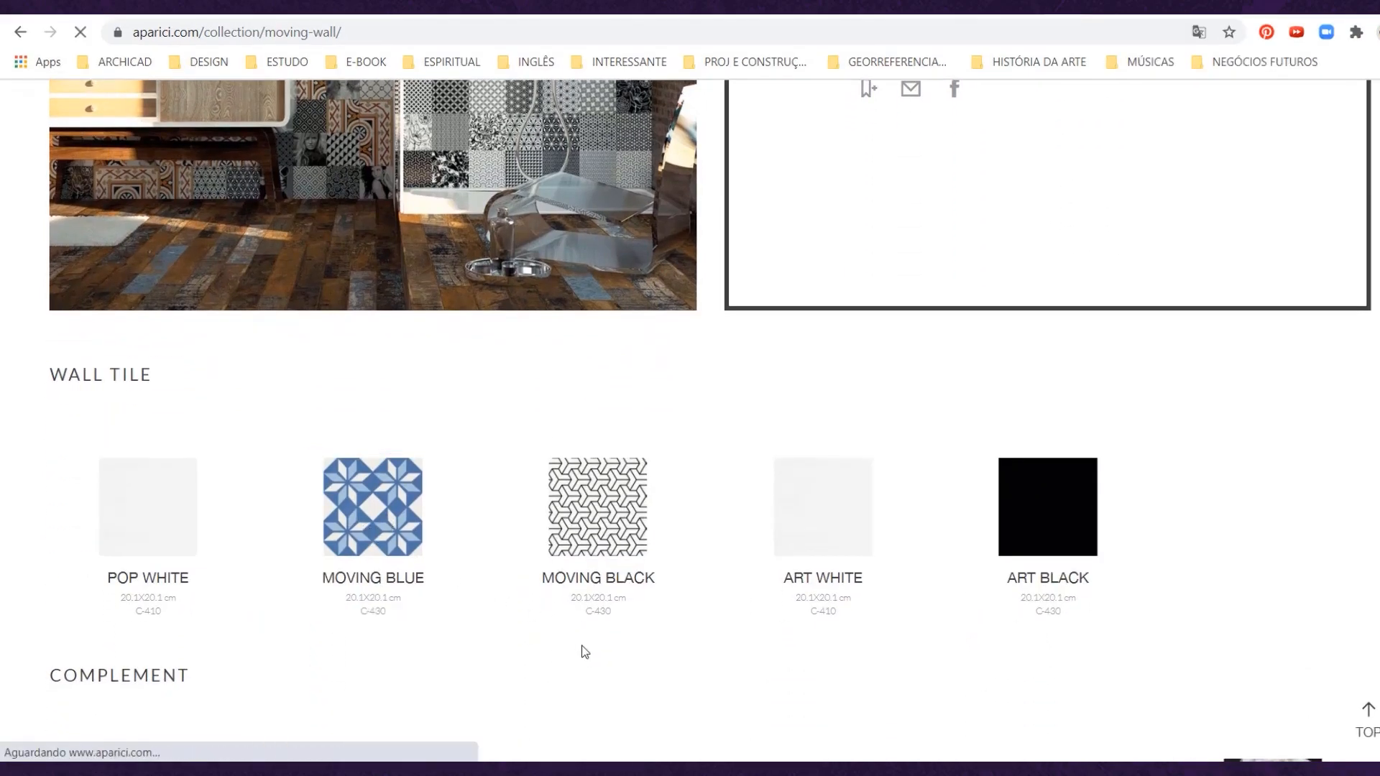
pyautogui.scroll(-3, 633, 441)
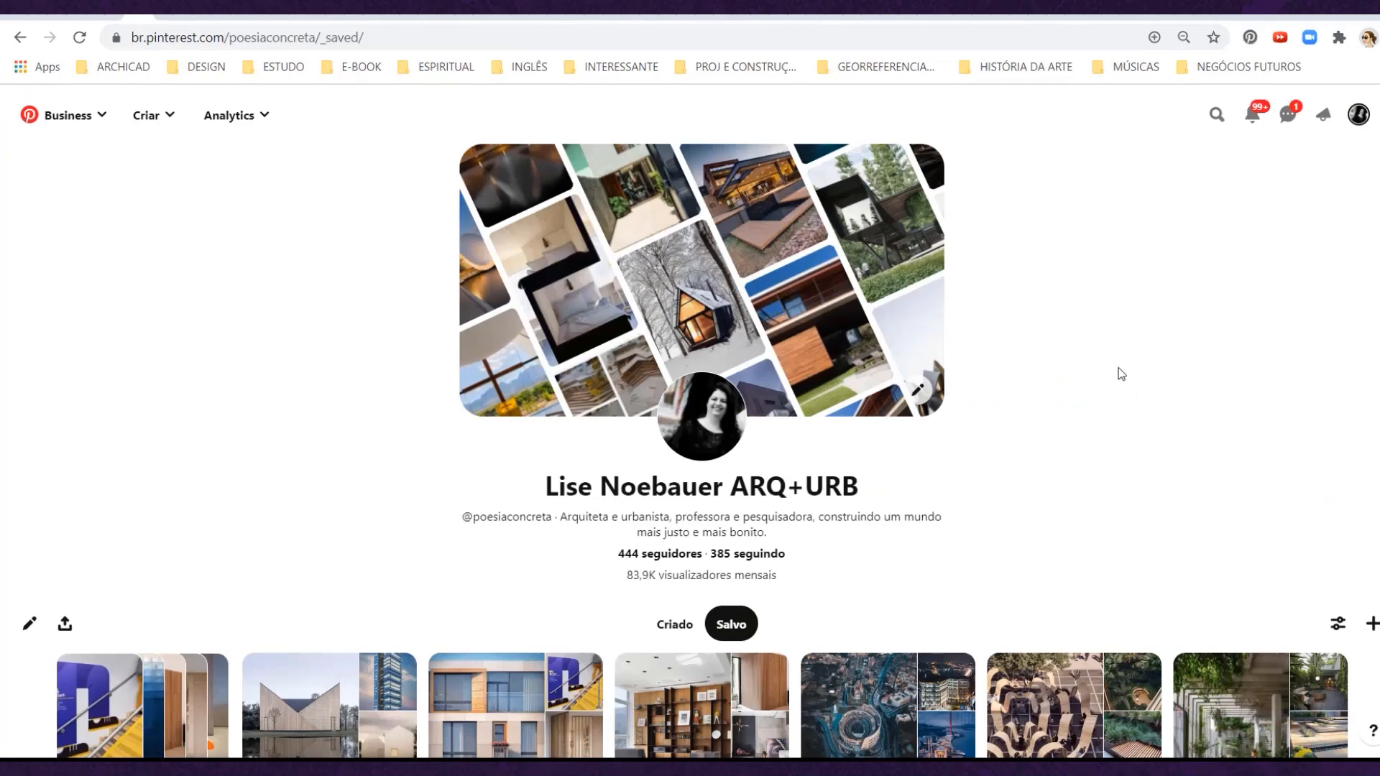
# Switch to the Pinterest profile and open the Texturas section of the ARQ Processo, Representação & Apresentação board.
pyautogui.scroll(-4, 1123, 370)
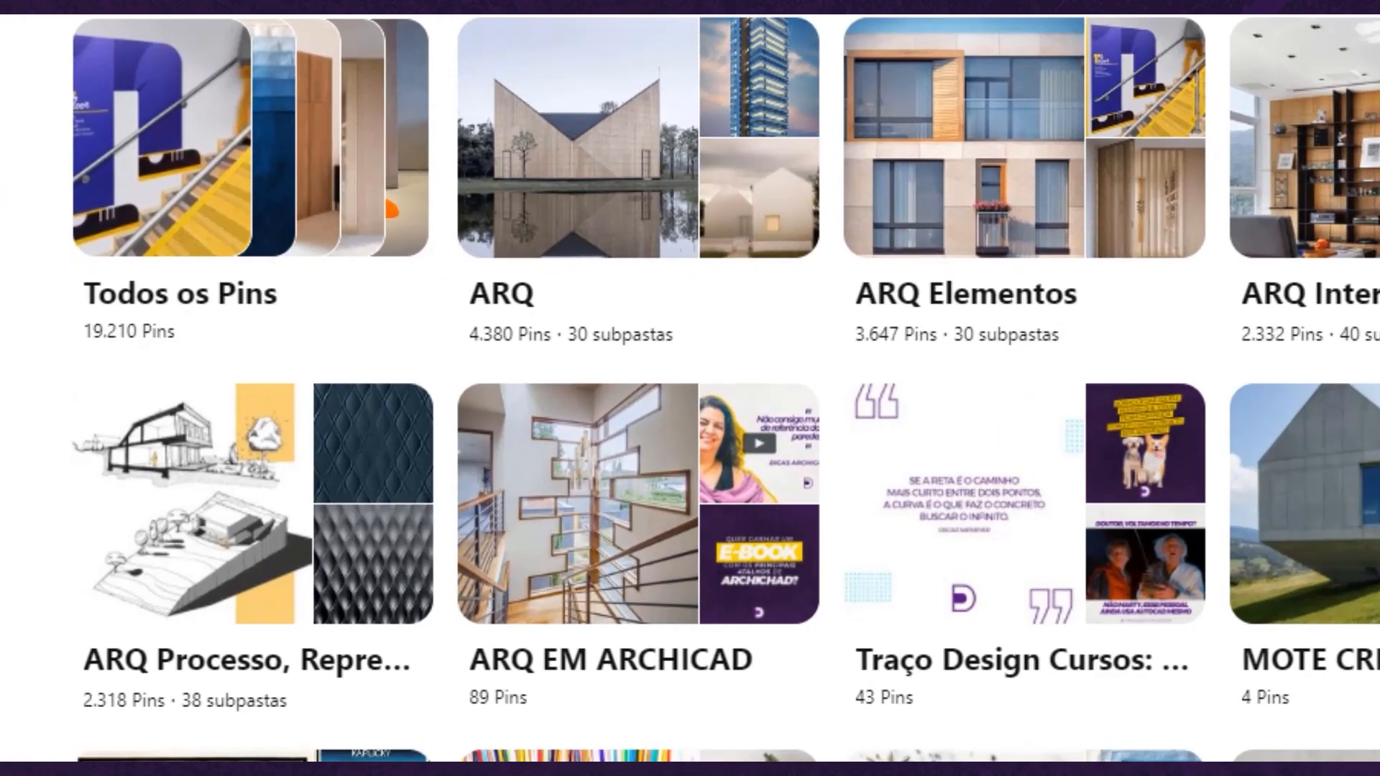
pyautogui.click(201, 546)
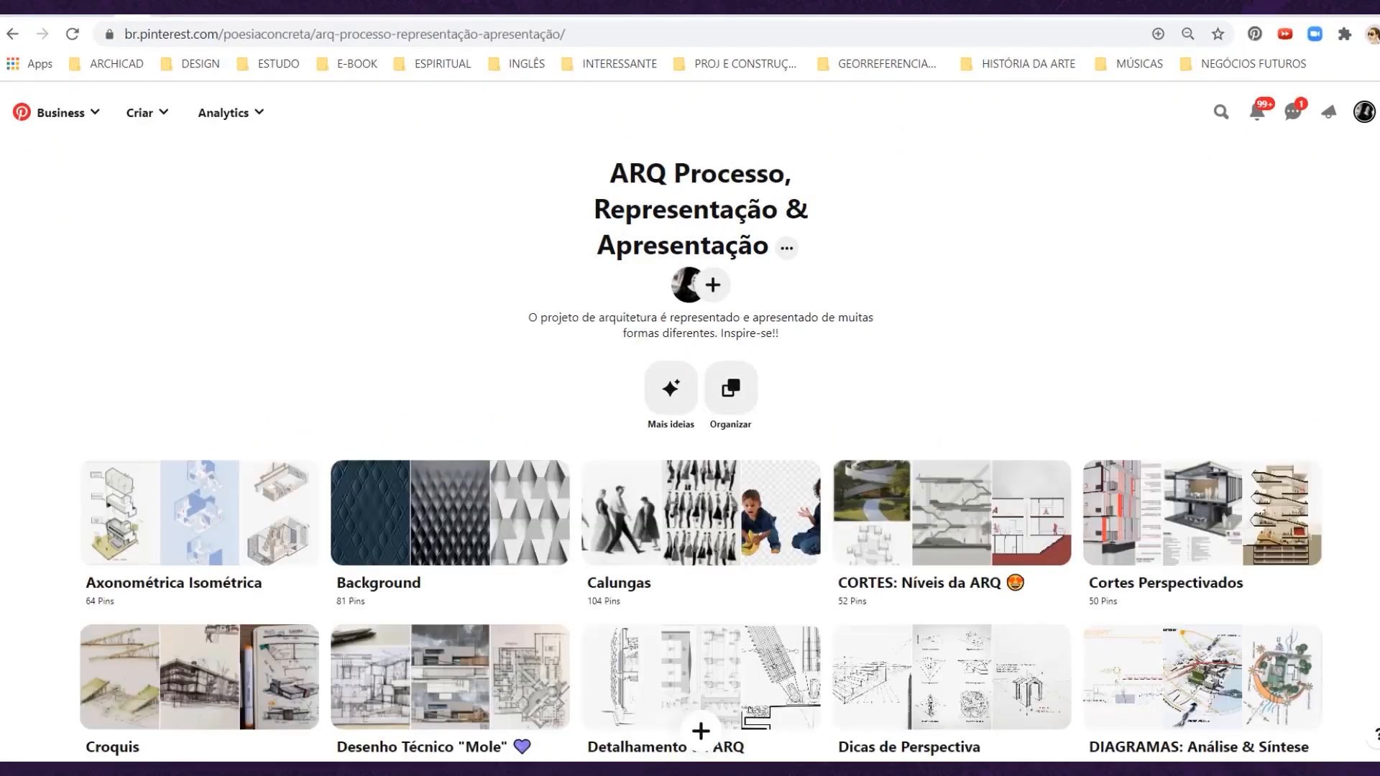
pyautogui.scroll(-14, 1291, 696)
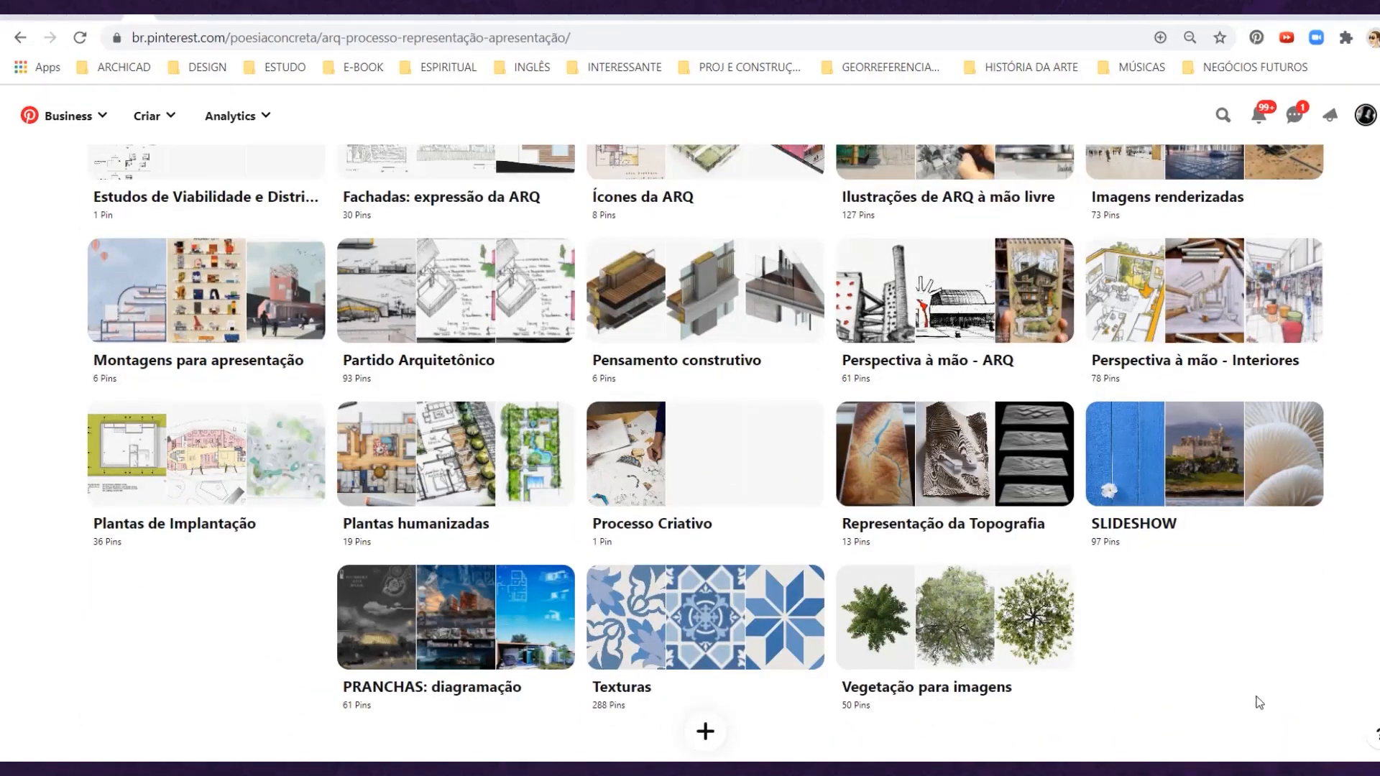
pyautogui.click(704, 618)
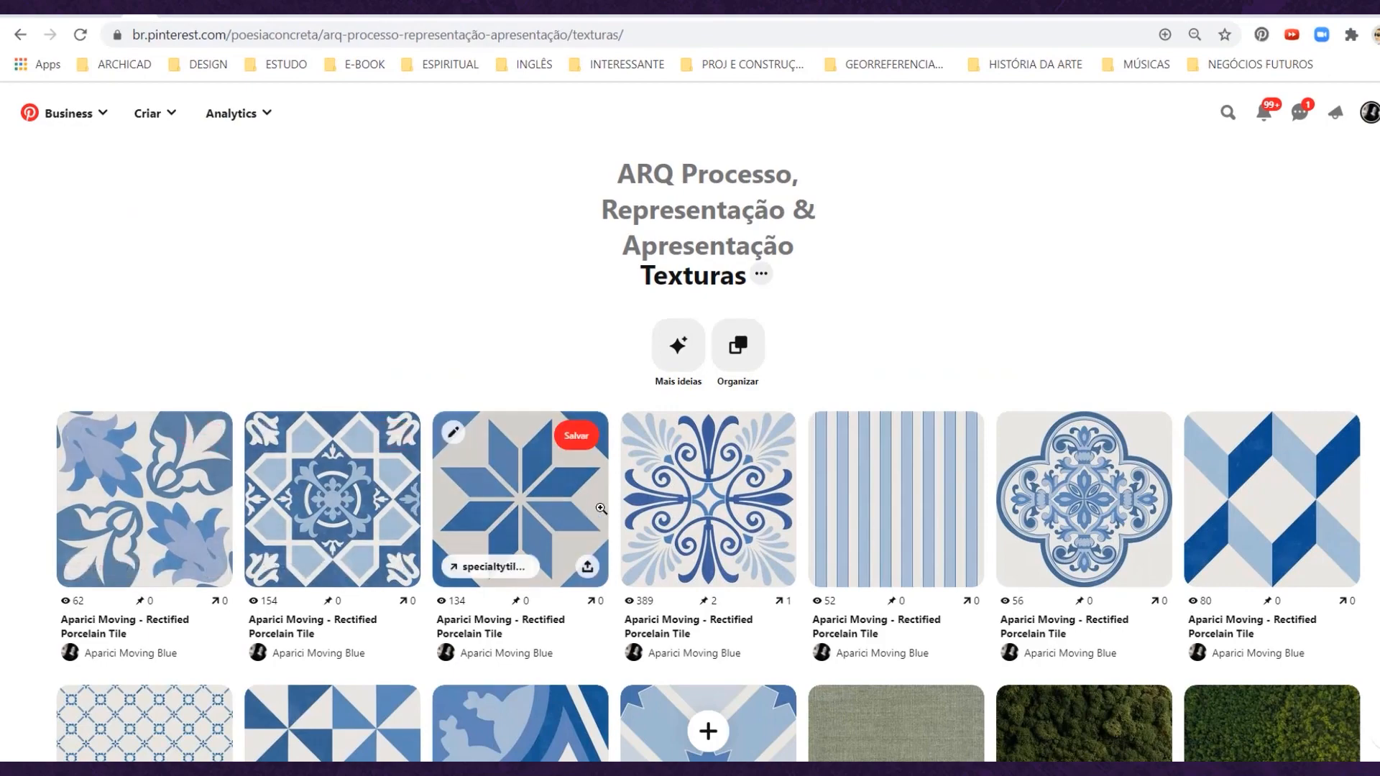
# Open the leaf-patterned Aparici Moving tile pin in the Texturas section and bring up the options for its image.
pyautogui.scroll(-2, 934, 402)
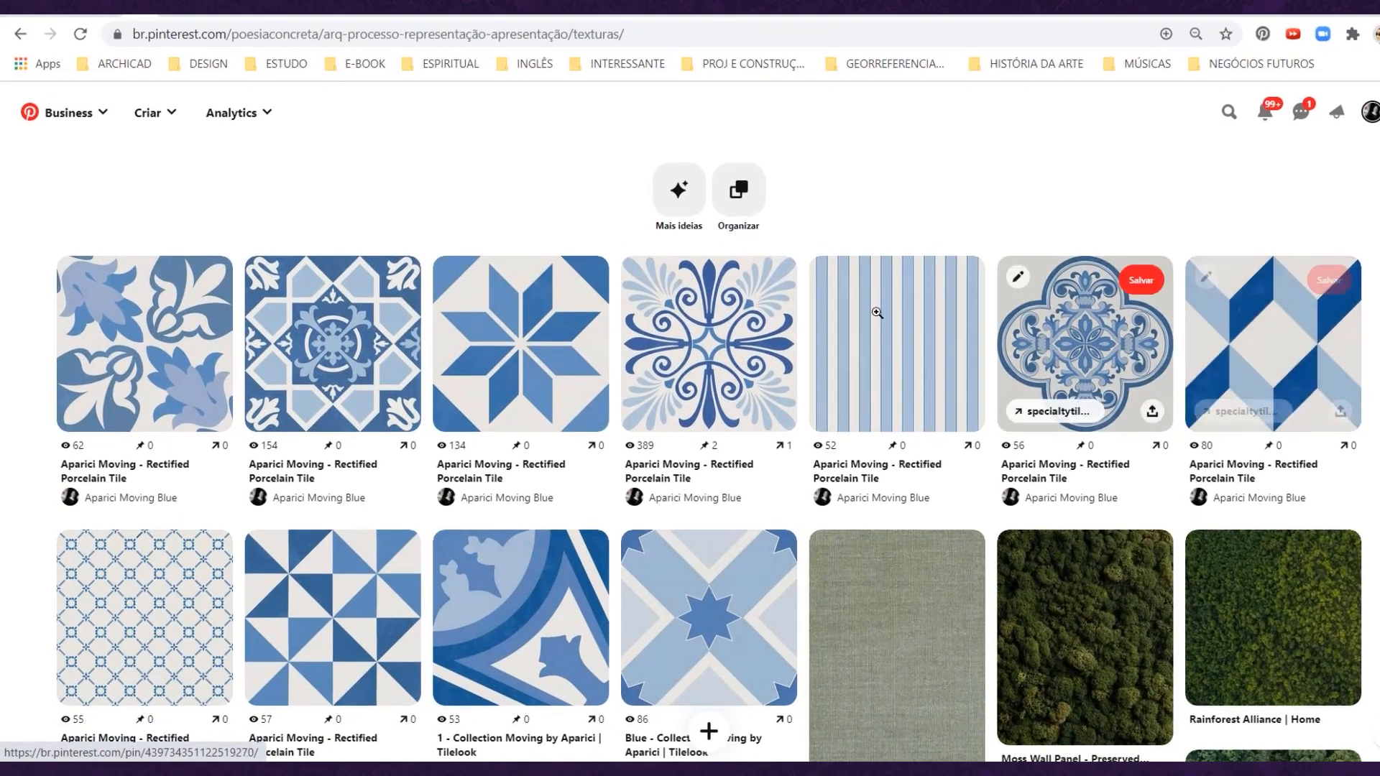
pyautogui.click(144, 343)
pyautogui.rightClick(586, 395)
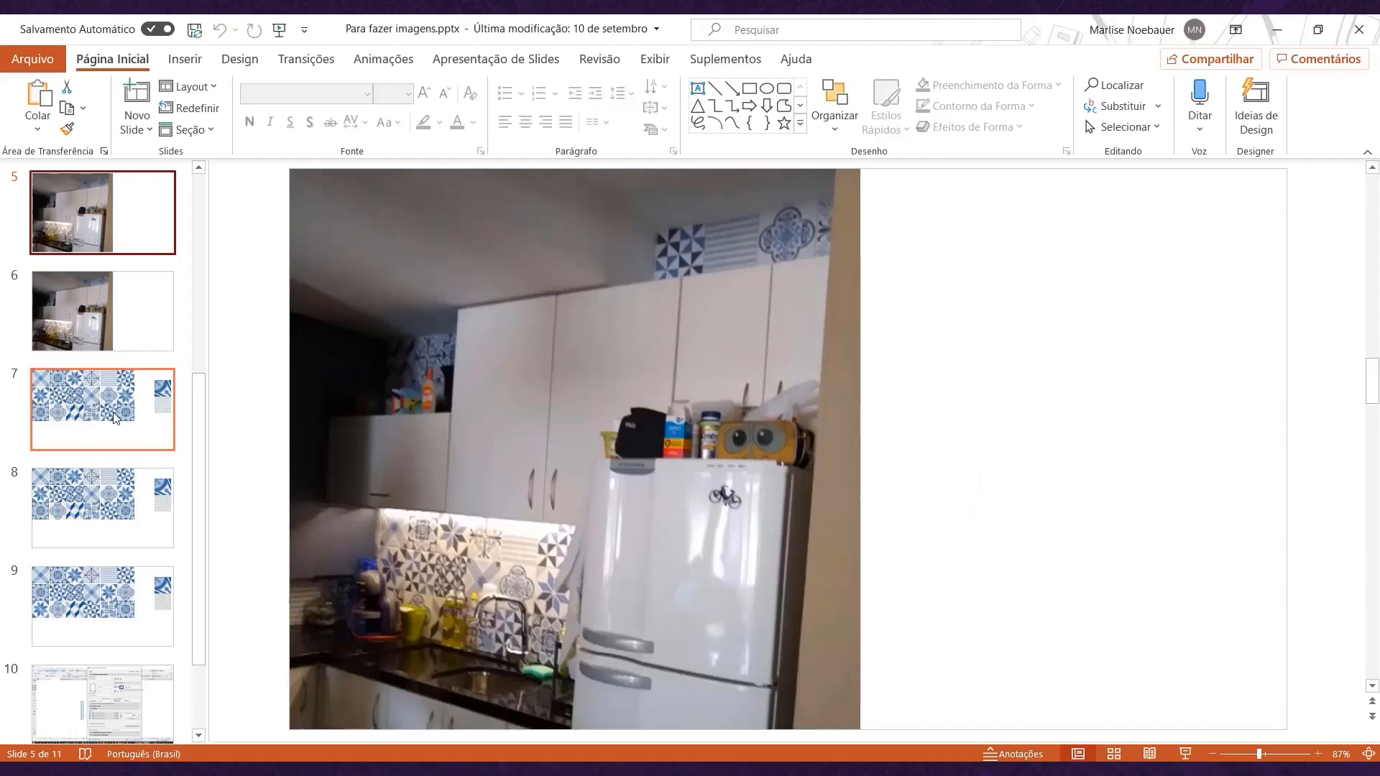
# Switch to PowerPoint and check the picture dimensions of the triangle-patterned tile ending the first row on slide 7.
pyautogui.click(88, 407)
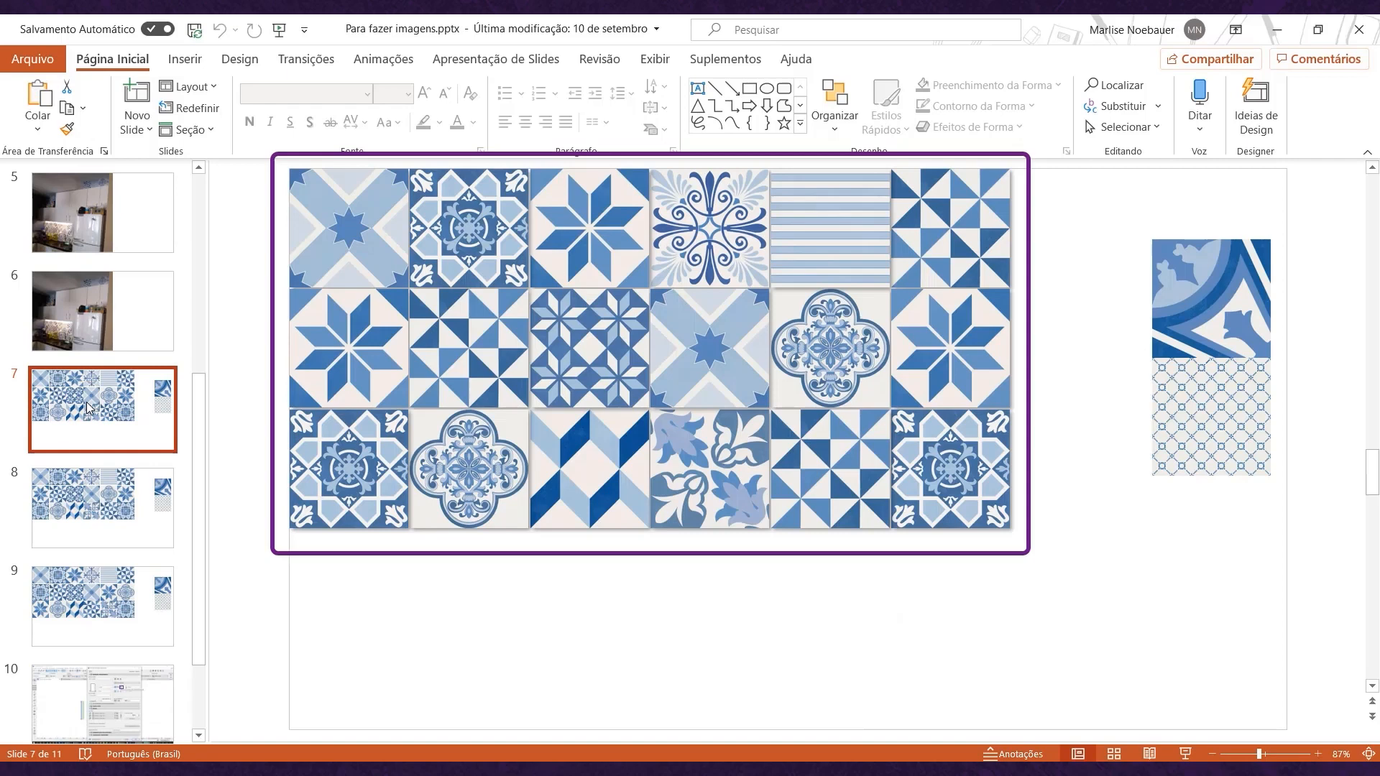
pyautogui.click(957, 239)
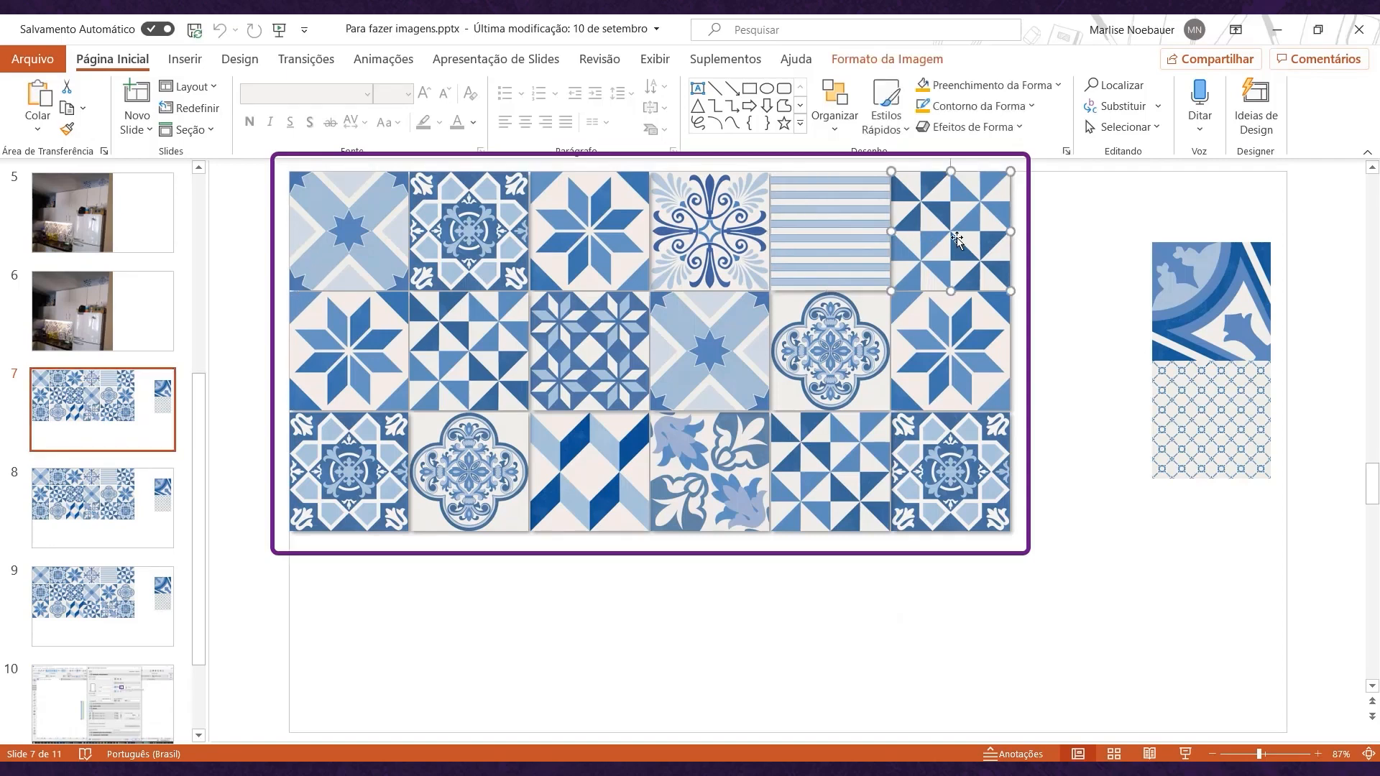
pyautogui.click(924, 63)
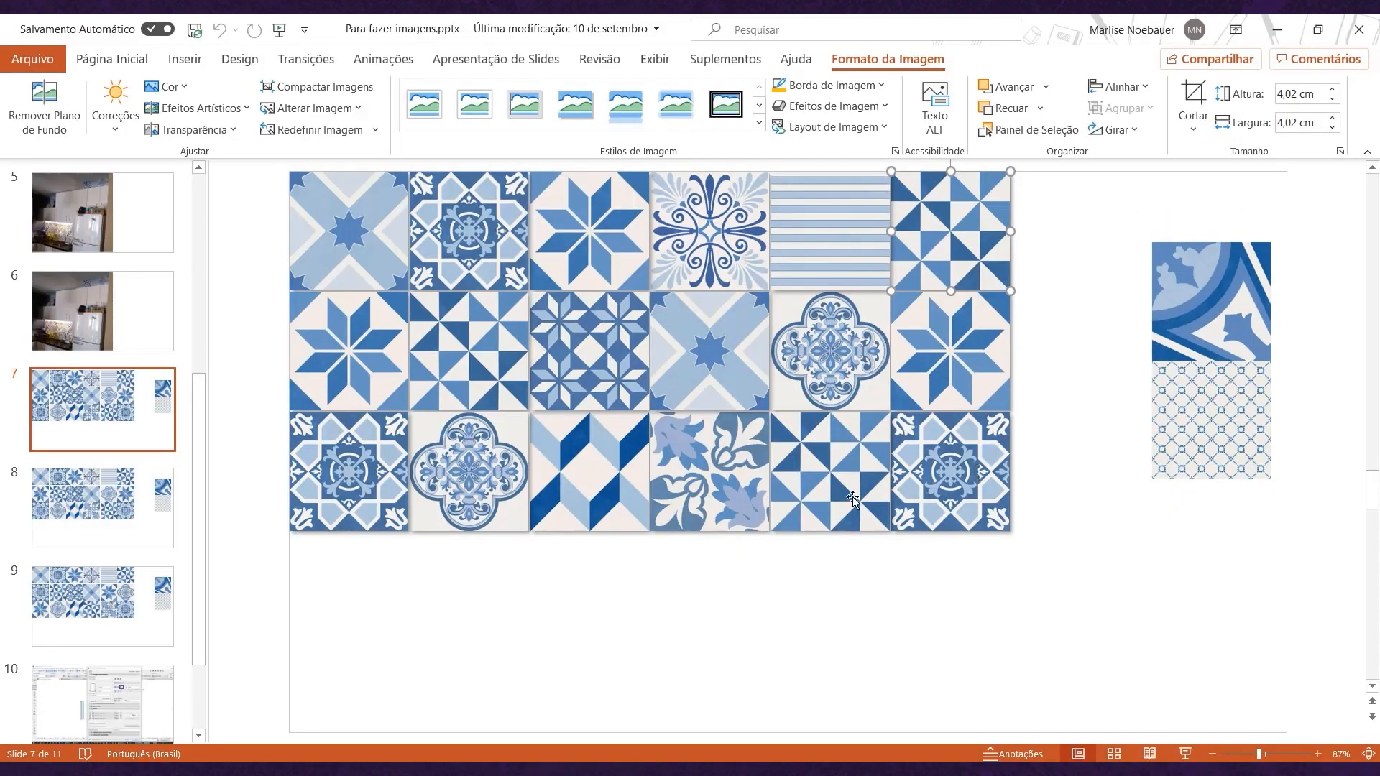
pyautogui.click(420, 575)
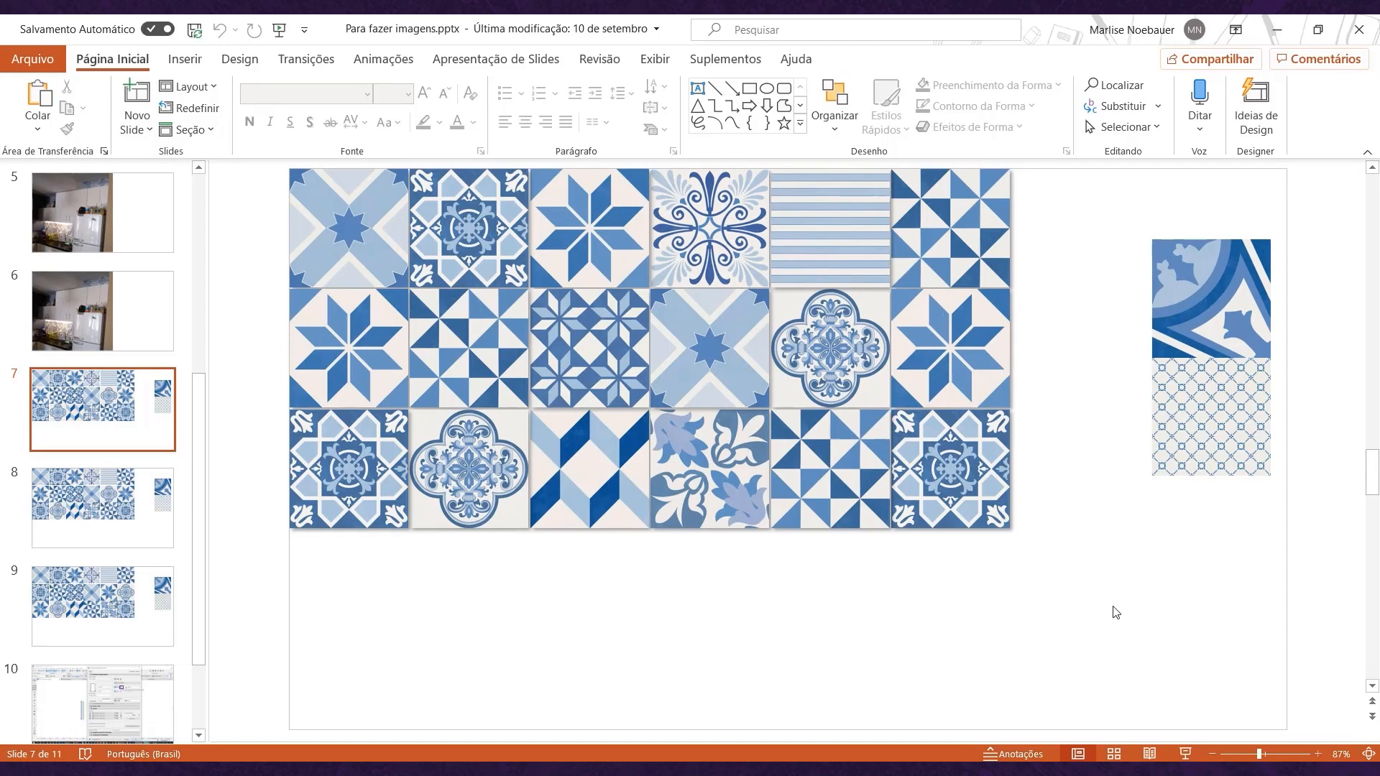
pyautogui.click(424, 241)
# Inspect each tile in the last row of the panel on slide 8, one after another.
pyautogui.click(115, 501)
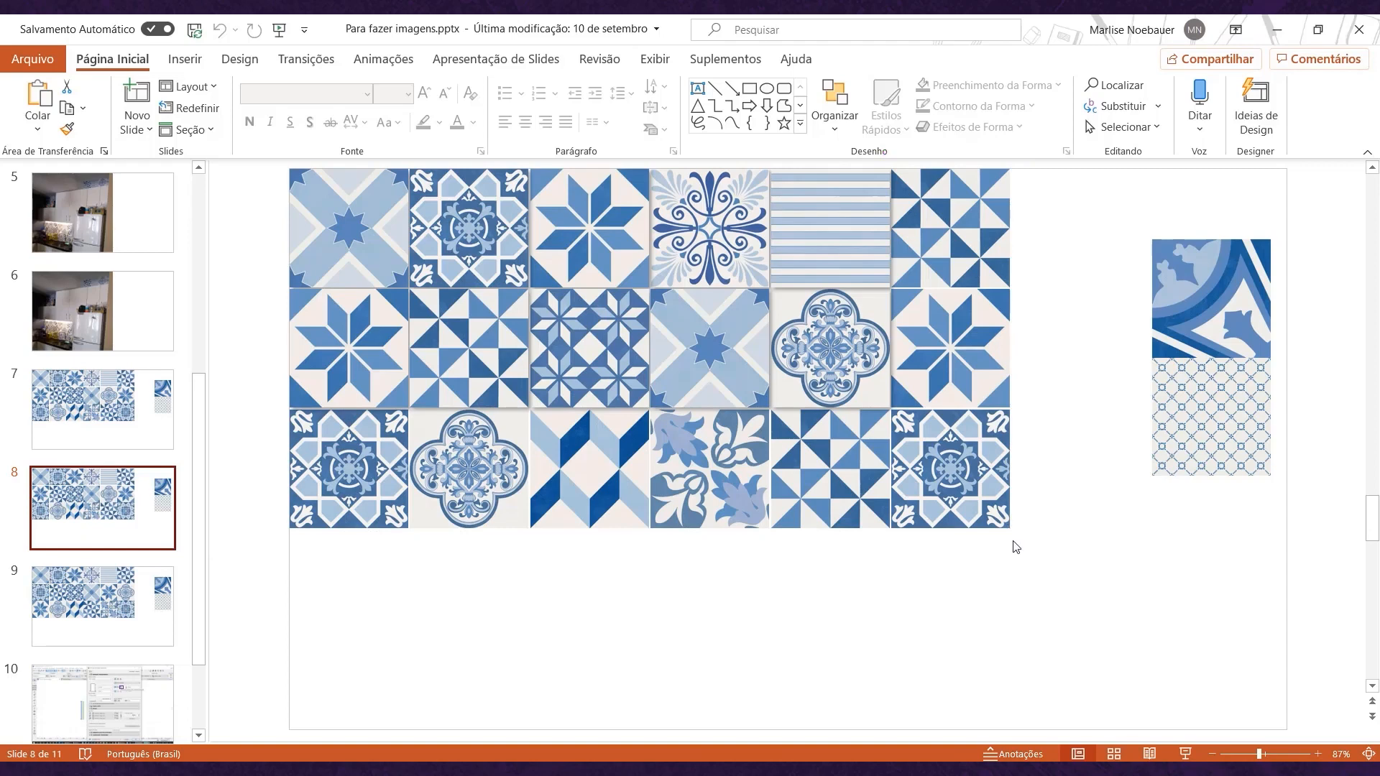
pyautogui.click(330, 480)
pyautogui.click(446, 476)
pyautogui.click(575, 478)
pyautogui.click(722, 474)
pyautogui.click(803, 478)
pyautogui.click(930, 478)
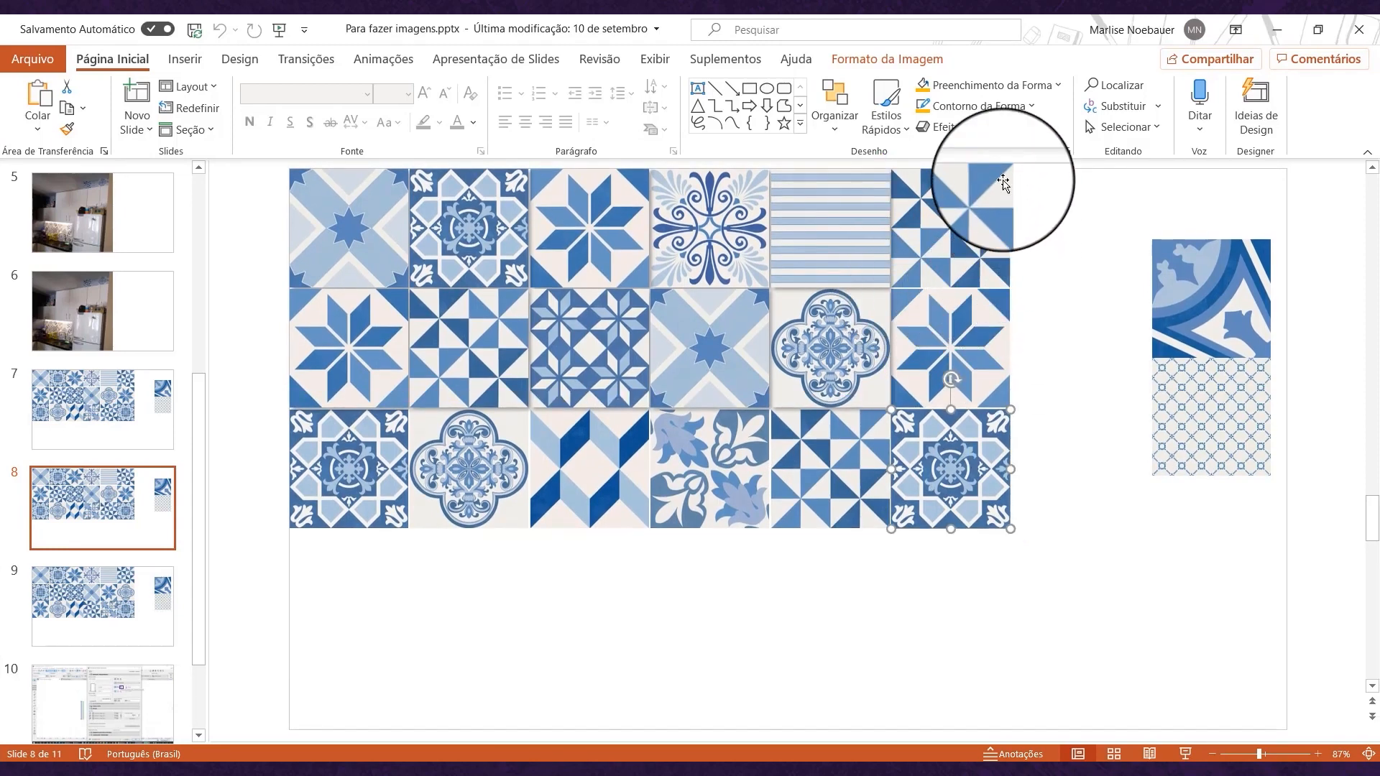
# Inspect the striped tile's shadow settings and presets on slide 8, and close the picture formatting options without choosing one.
pyautogui.click(840, 207)
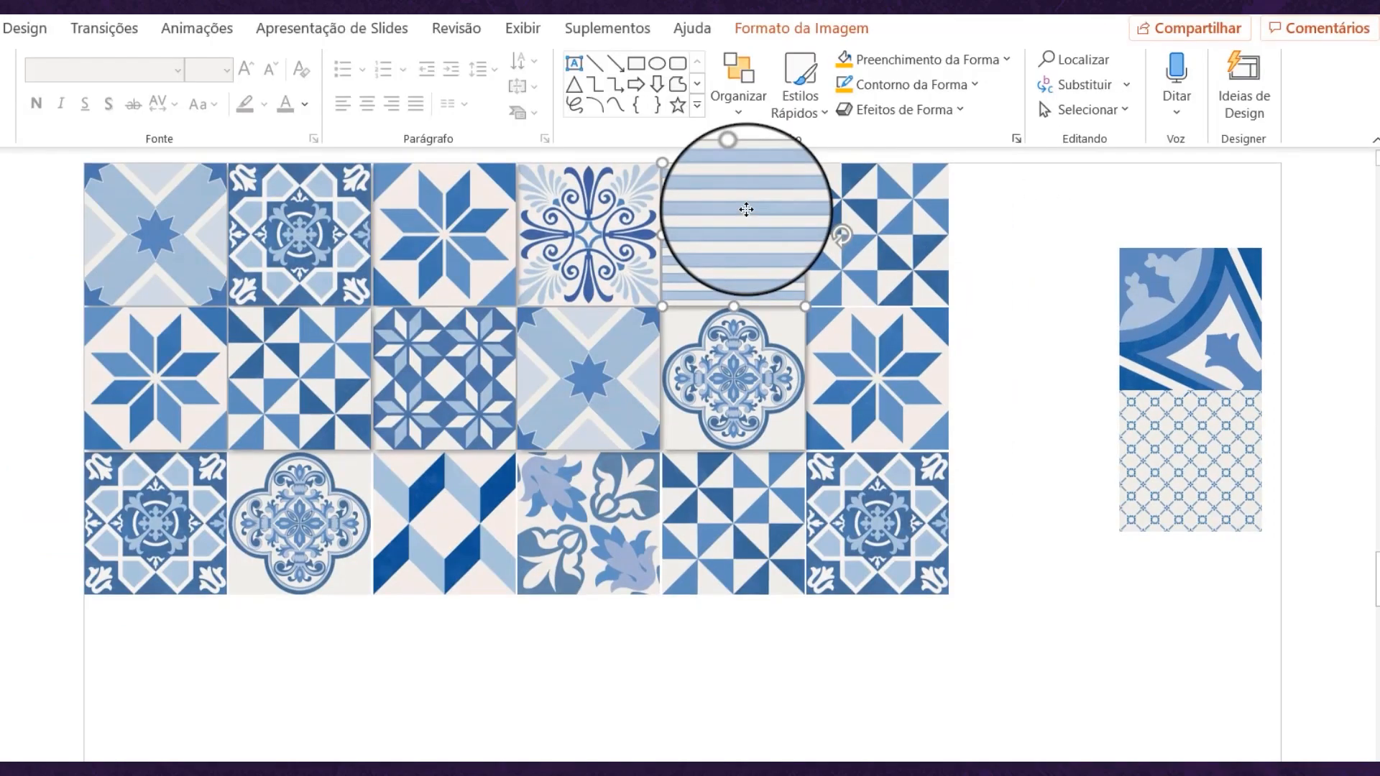
pyautogui.rightClick(728, 264)
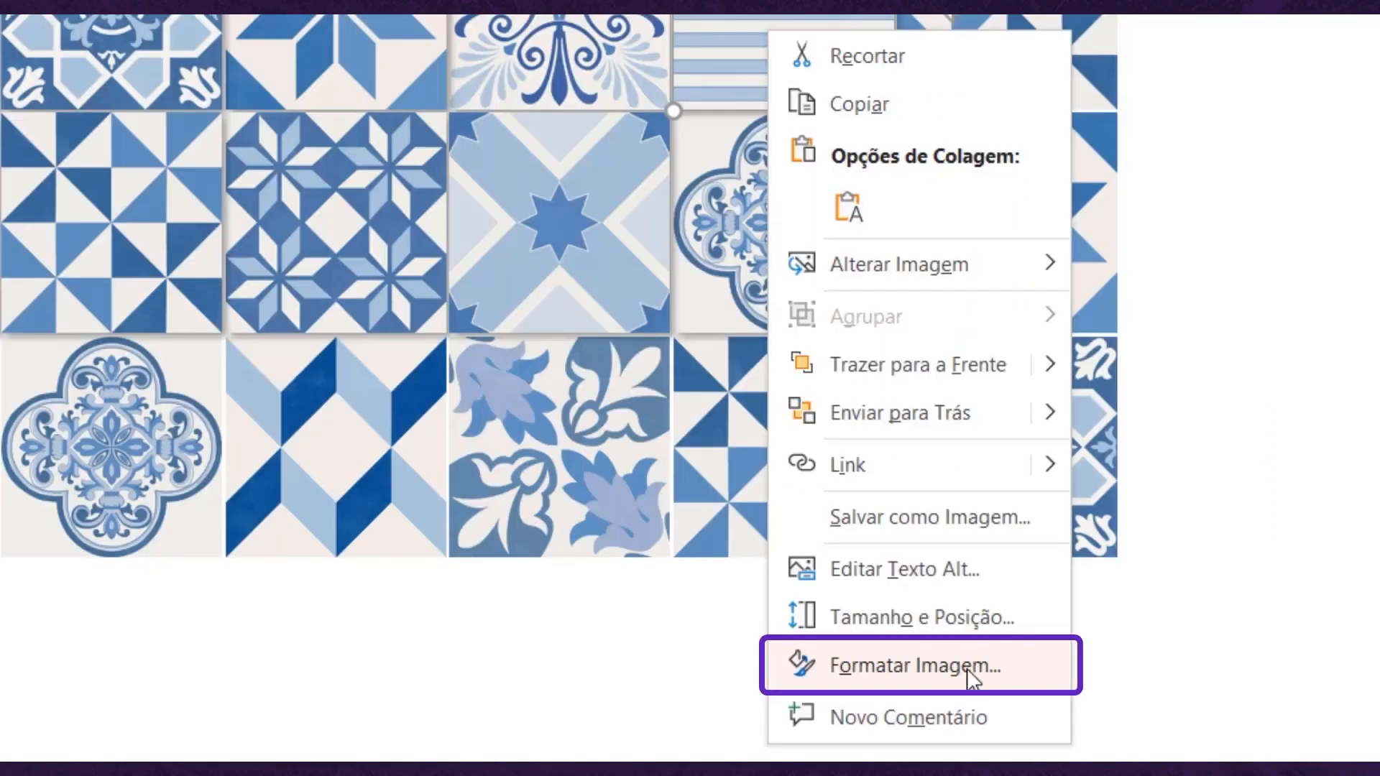
pyautogui.click(972, 674)
pyautogui.click(1077, 271)
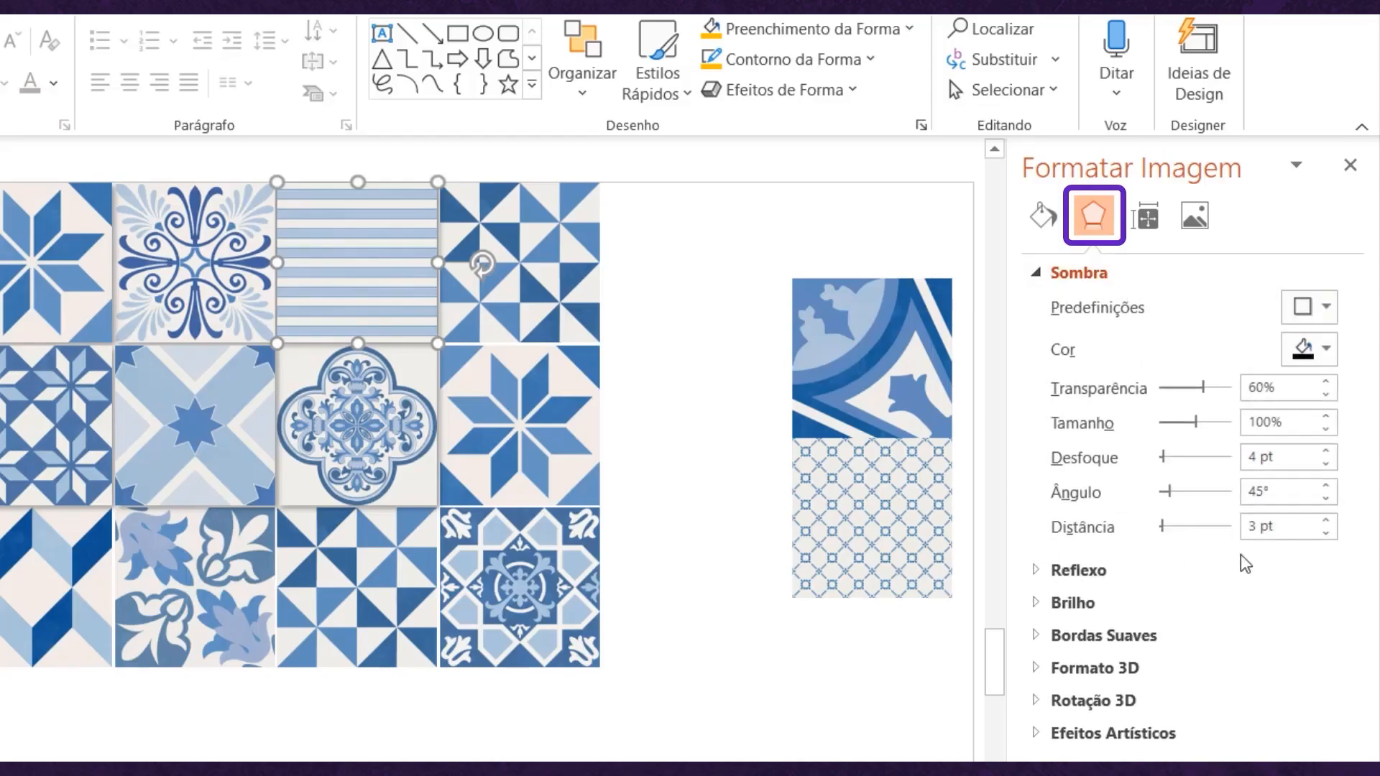
pyautogui.click(1318, 309)
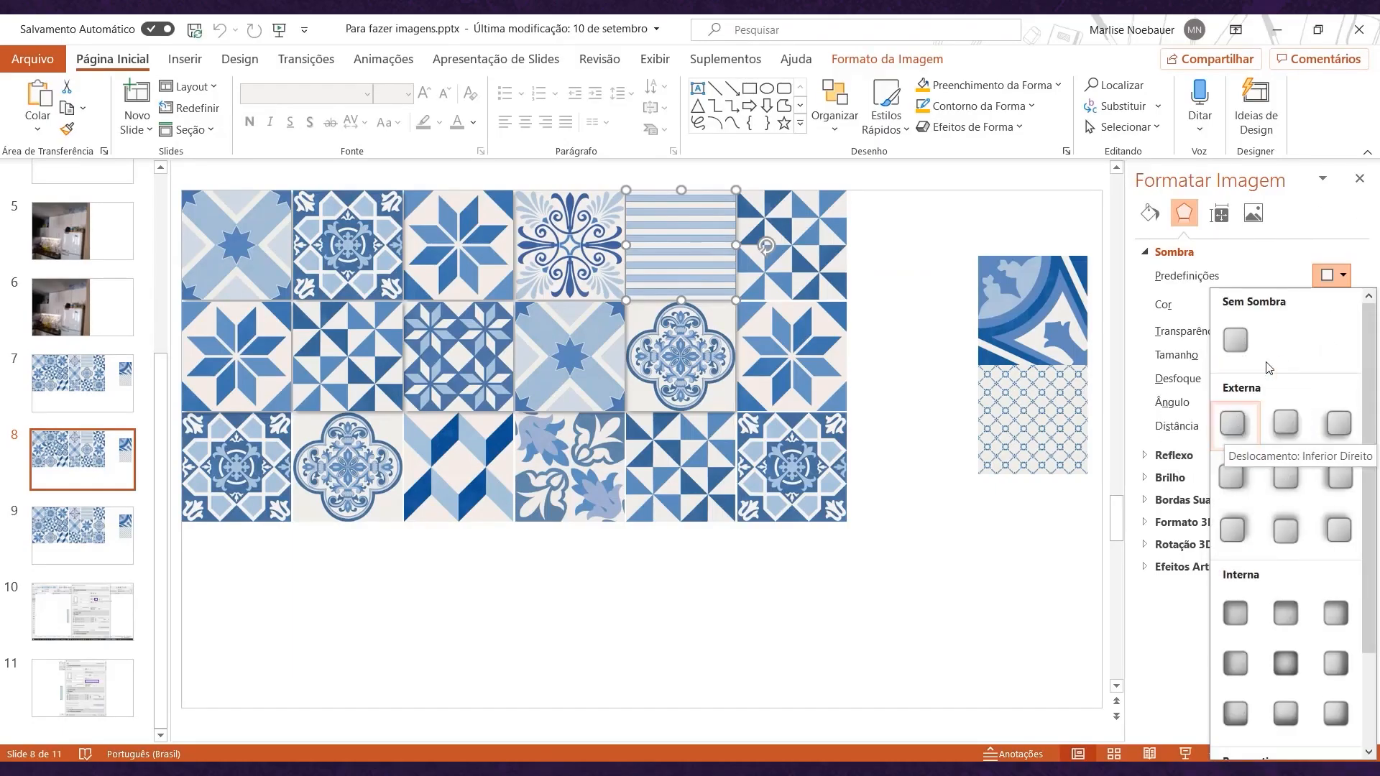
pyautogui.click(1362, 182)
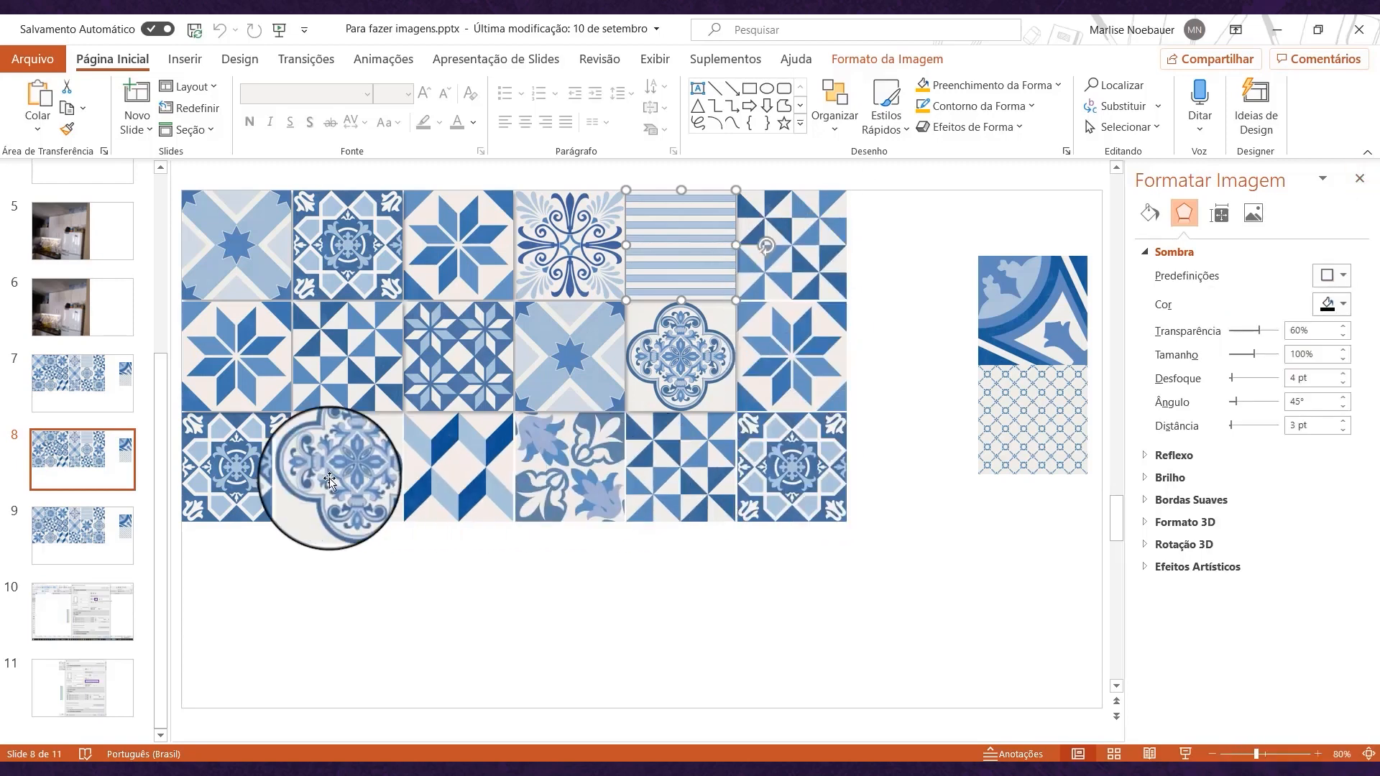
pyautogui.click(1359, 178)
pyautogui.click(1089, 359)
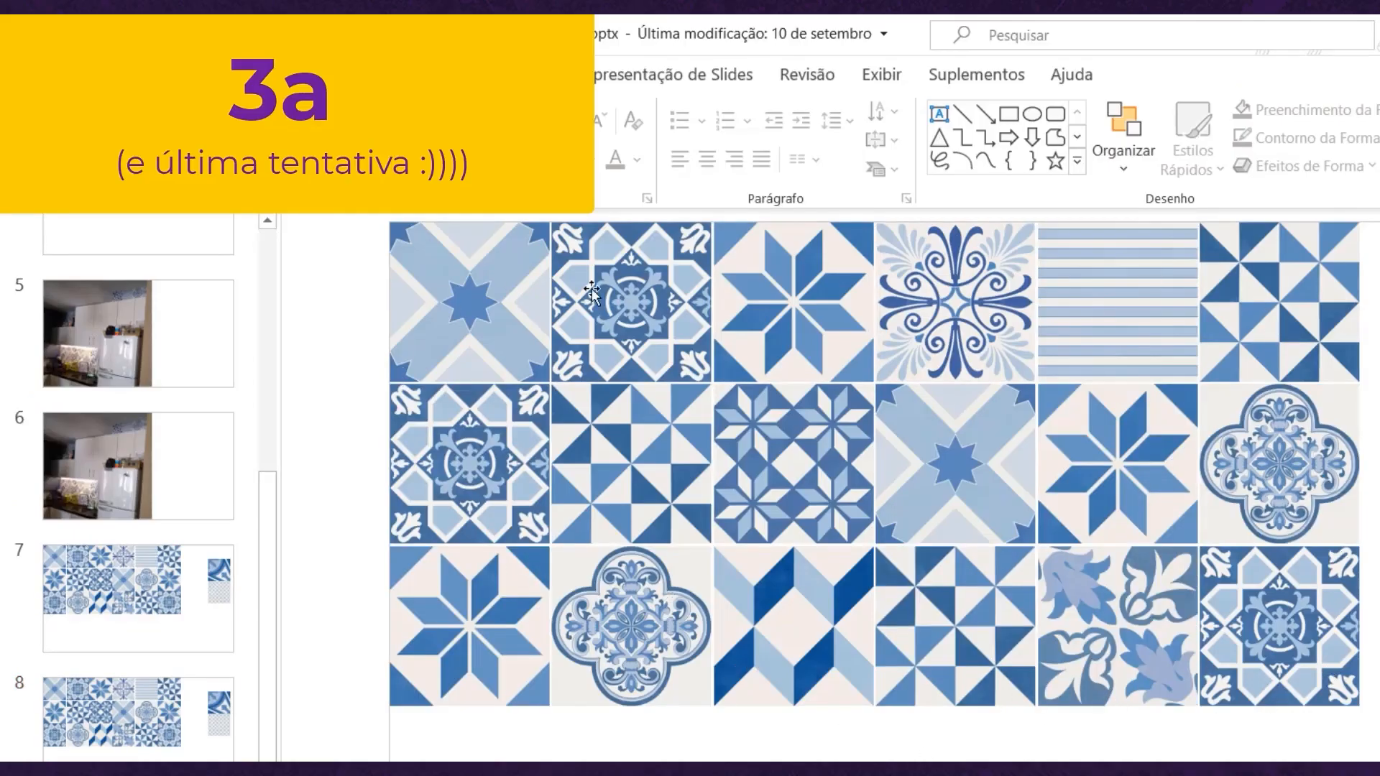
# Select all the tiles of the assembled panel on slide 9 and save them as a single image.
pyautogui.moveTo(340, 208); pyautogui.dragTo(1367, 757)
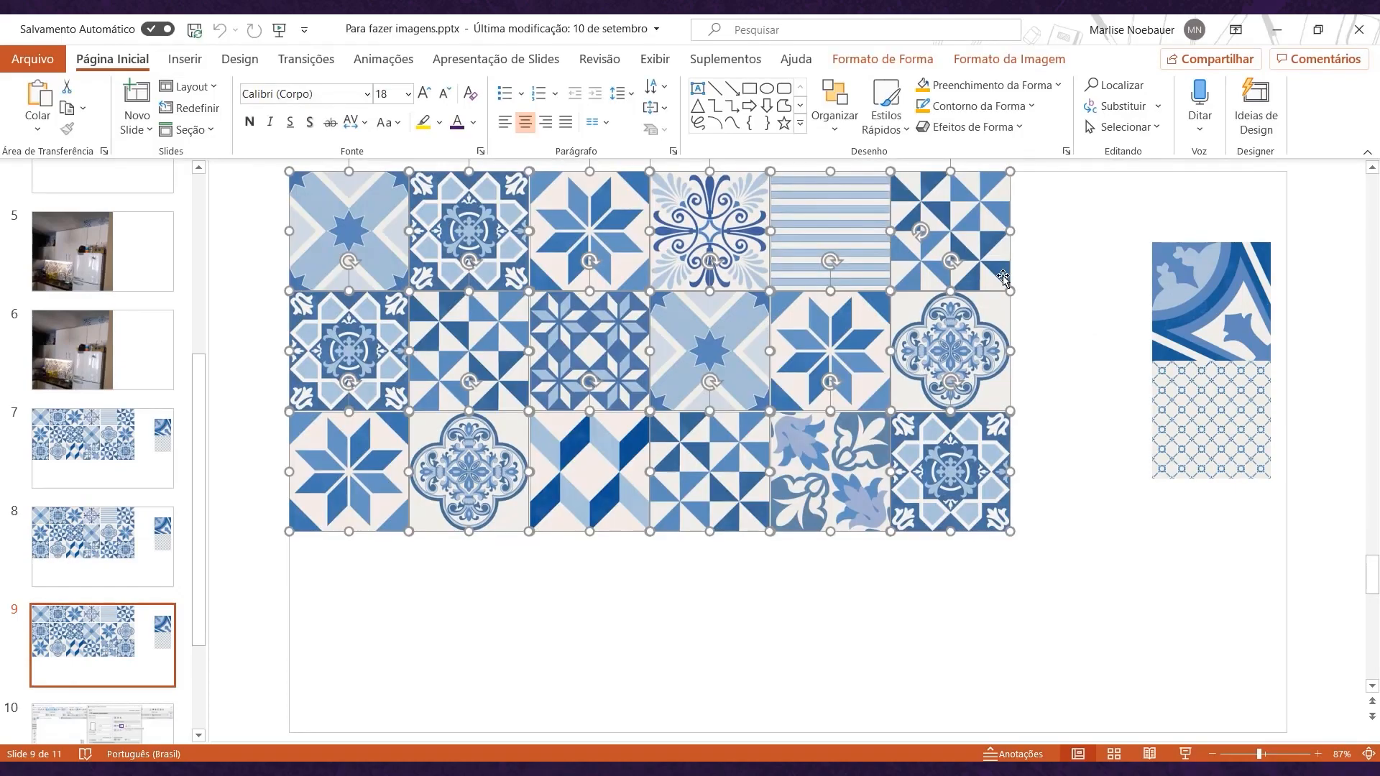
pyautogui.rightClick(946, 240)
pyautogui.click(1006, 475)
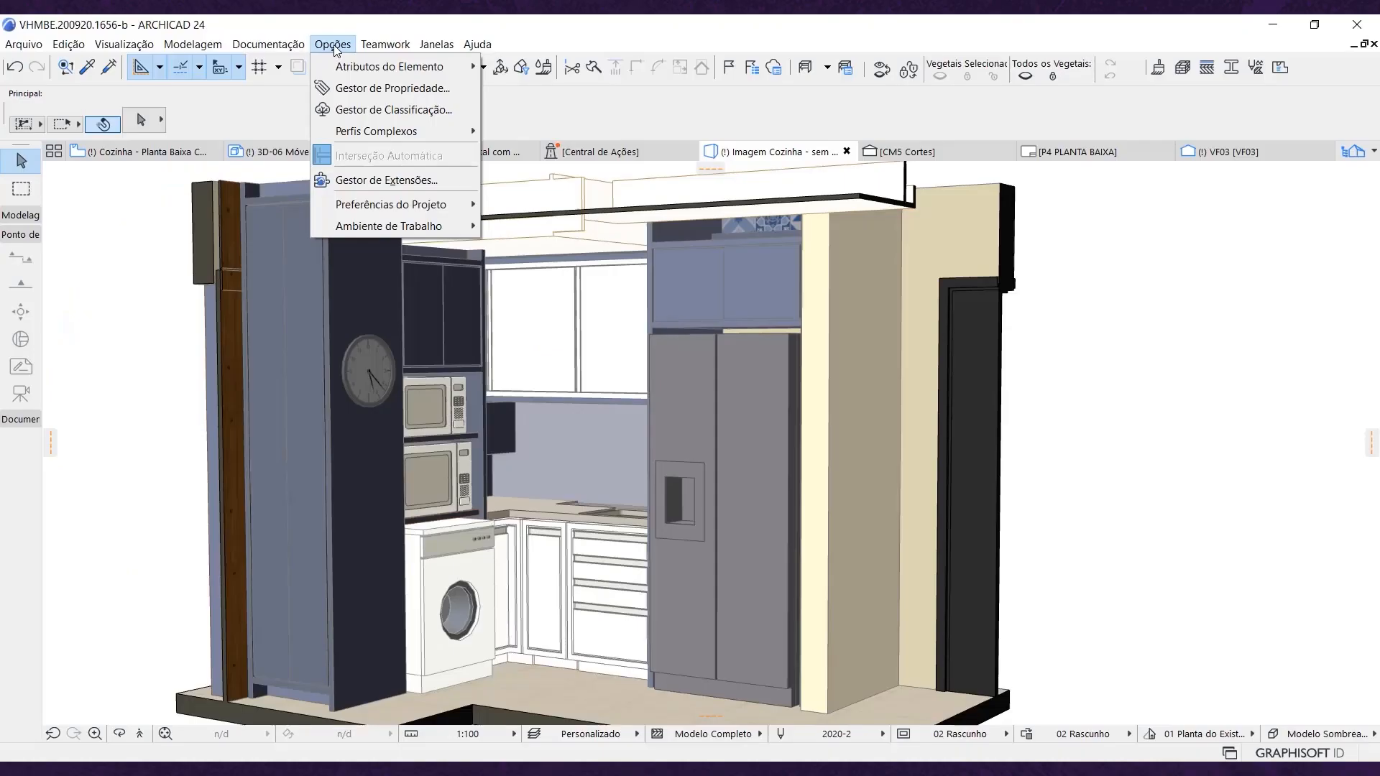
# Switch to ARCHICAD and open the Surfaces settings from the 3D kitchen view.
pyautogui.moveTo(339, 58)
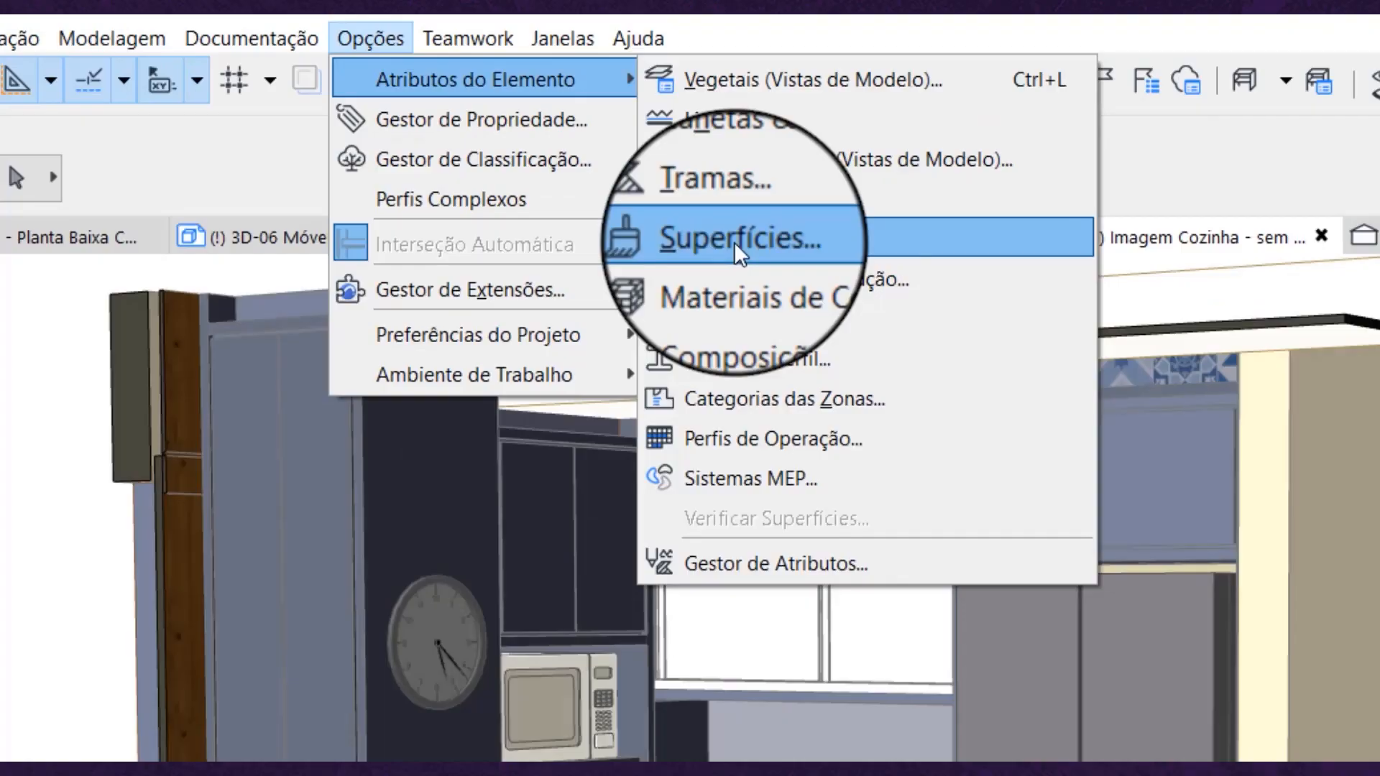
pyautogui.click(1306, 404)
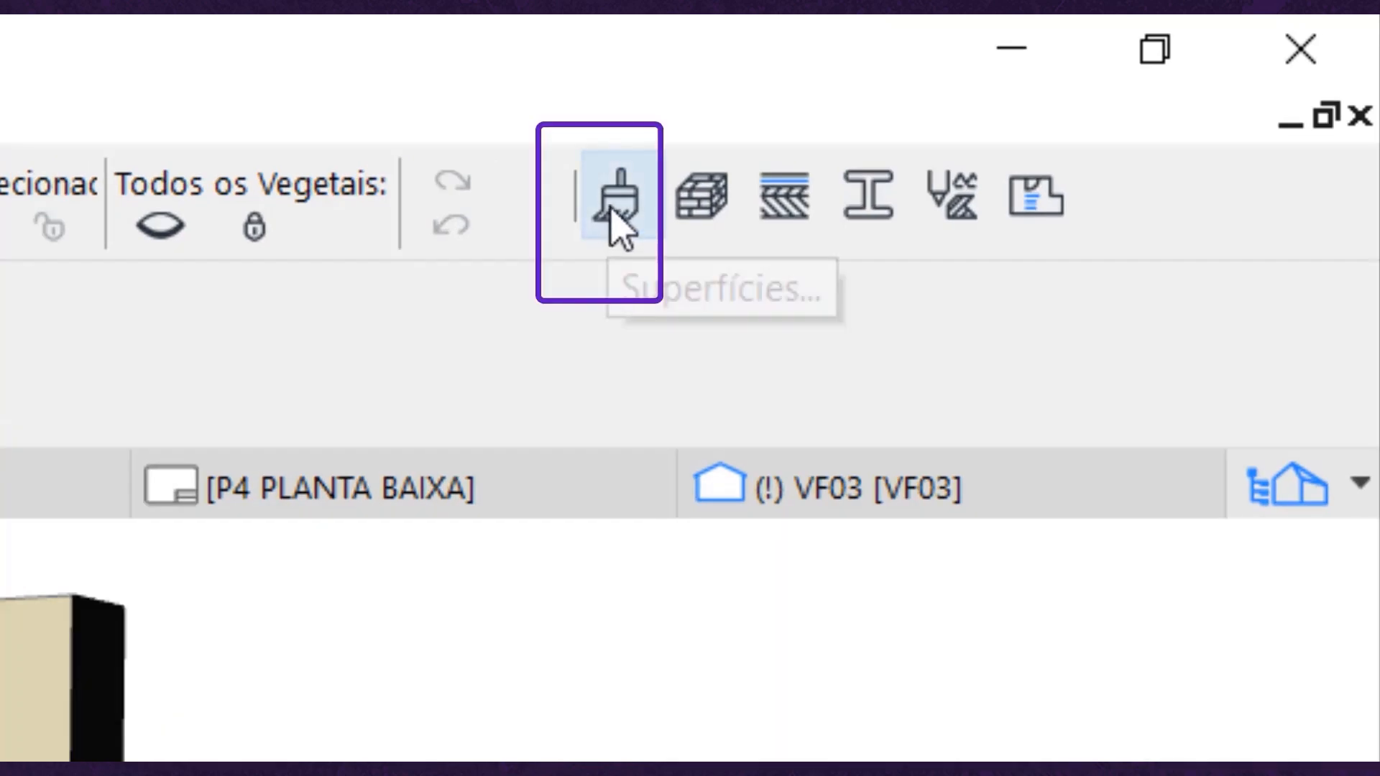
pyautogui.click(641, 199)
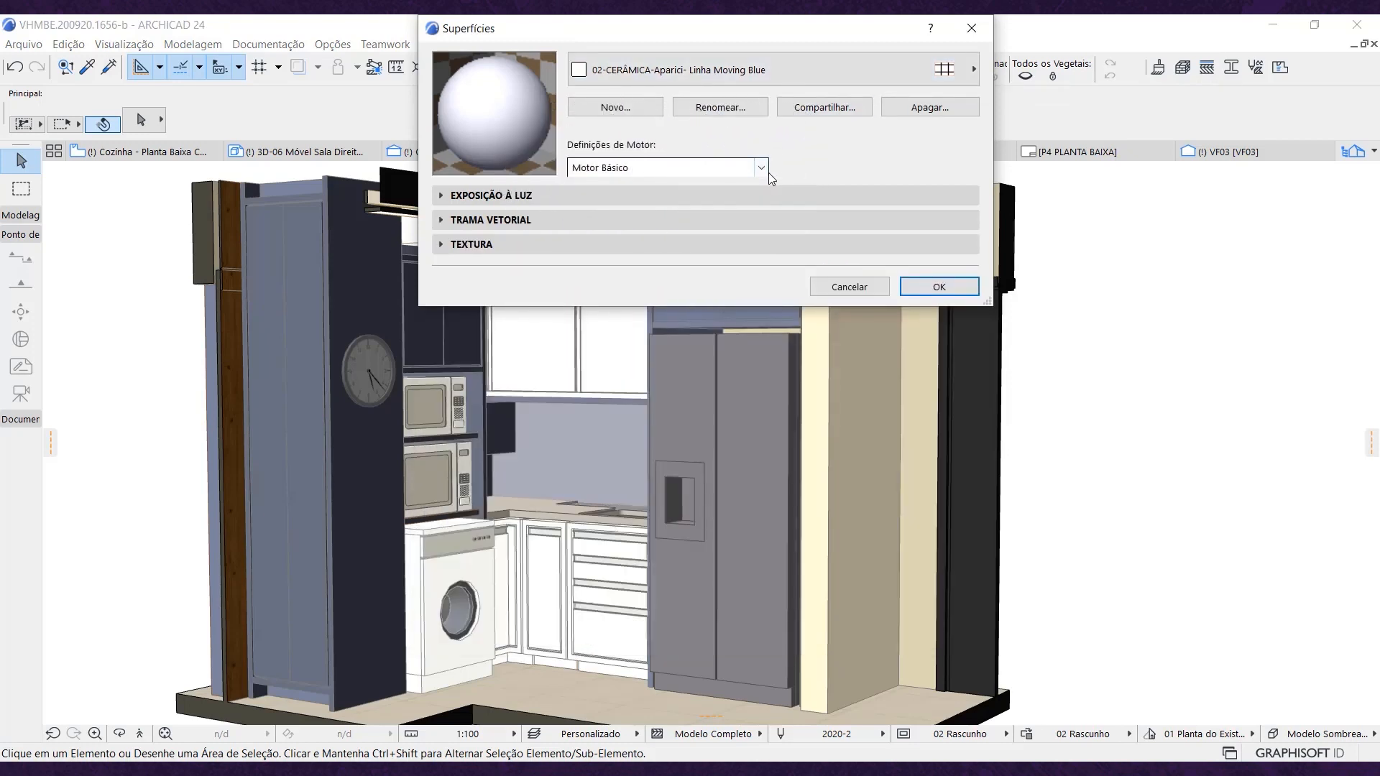
# Review the light exposure and vector hatch settings of the 02-CERÂMICA-Aparici- Linha Moving Blue surface.
pyautogui.click(440, 195)
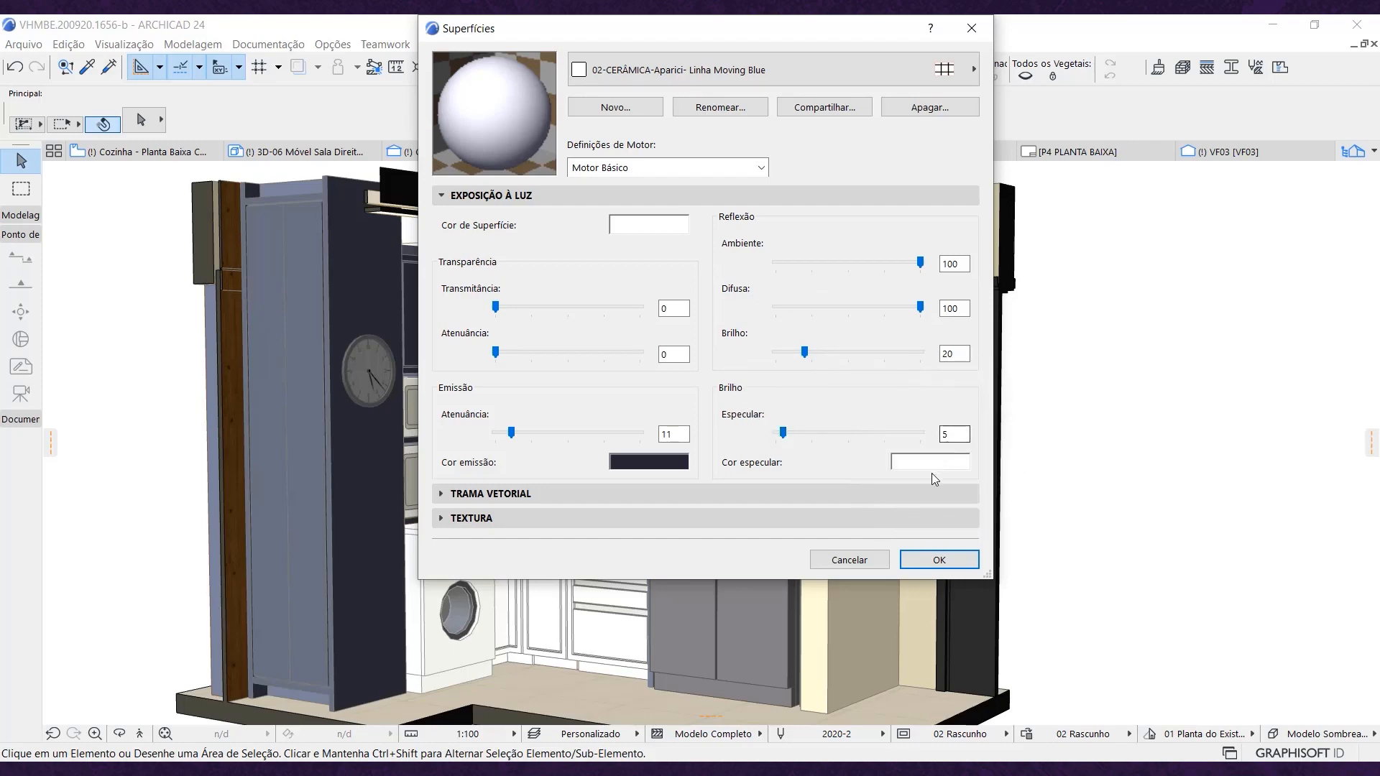
pyautogui.click(445, 196)
pyautogui.click(446, 220)
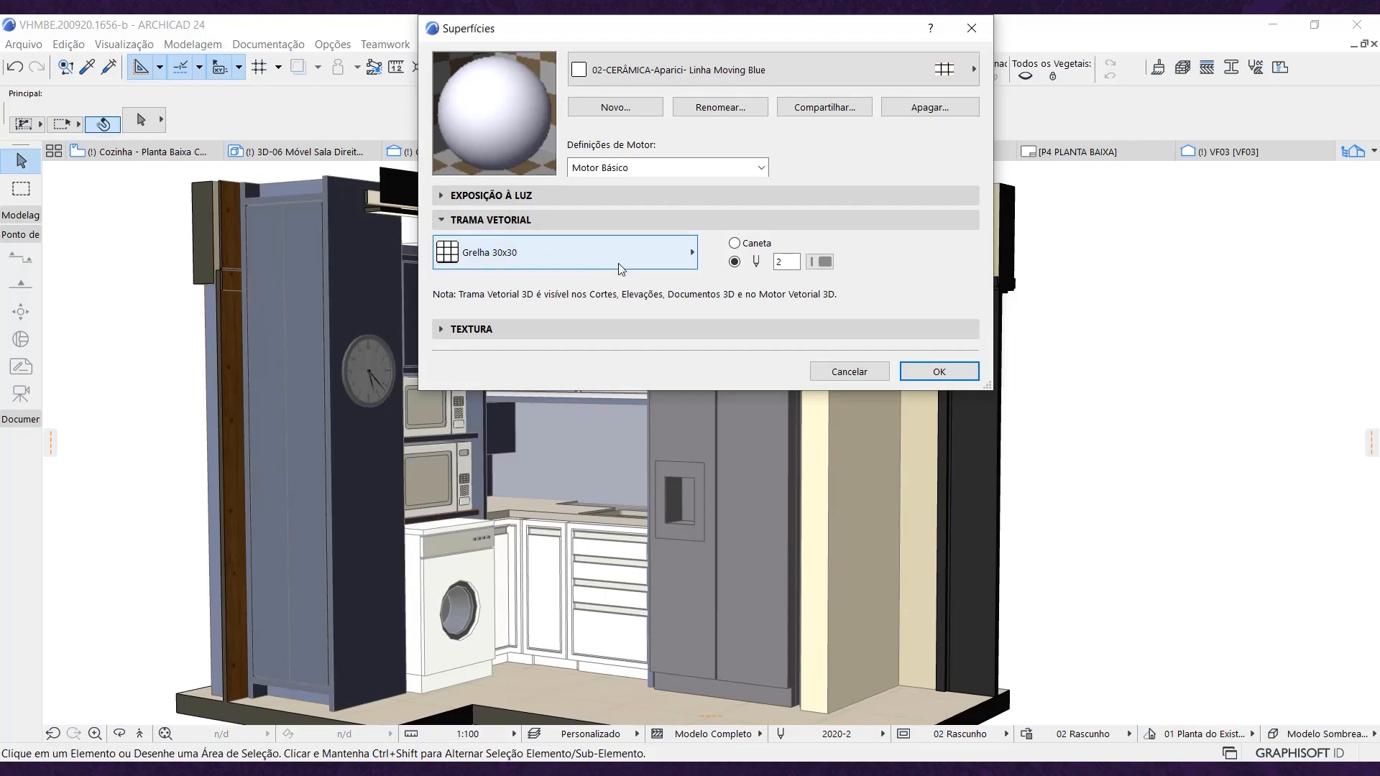
# Browse the internal library's images, including the textures_0 folder, for a texture for the Moving Blue surface.
pyautogui.click(441, 329)
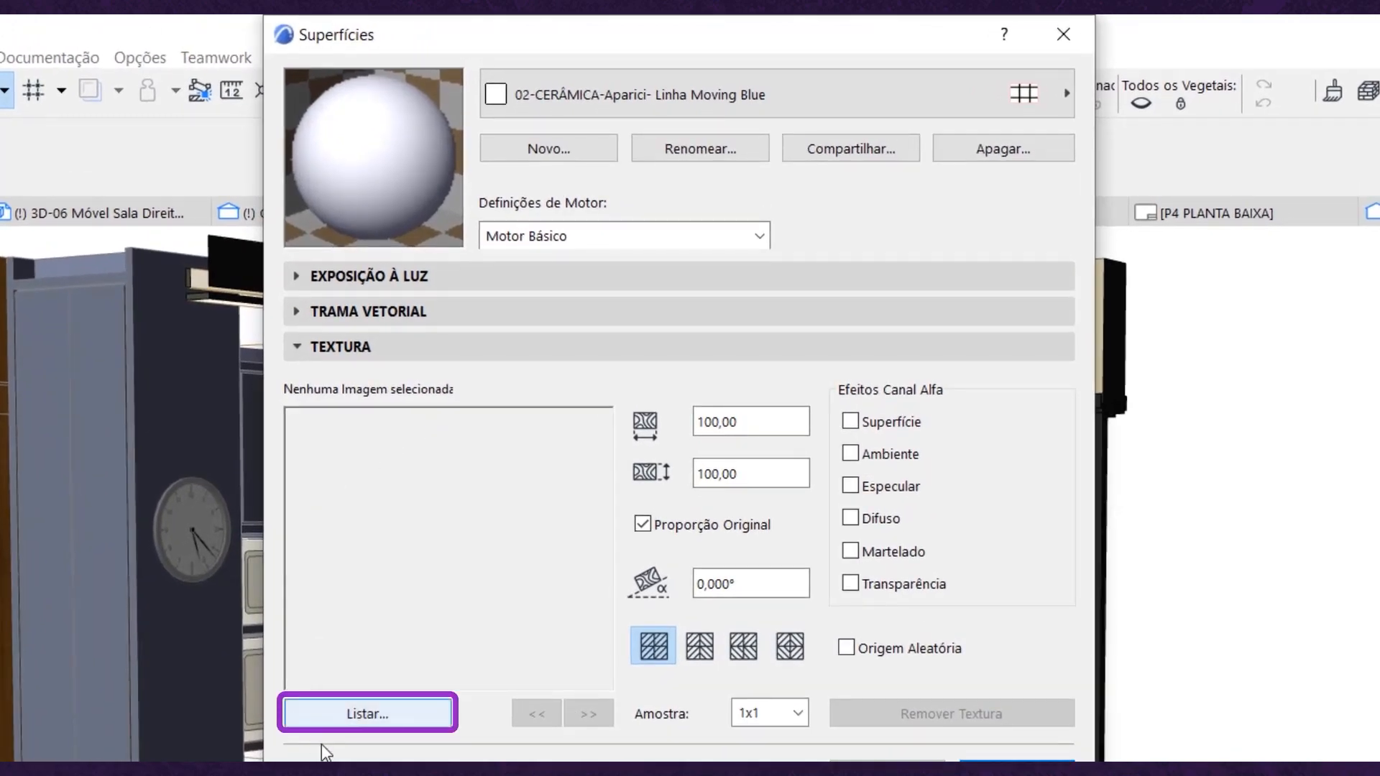
pyautogui.click(368, 713)
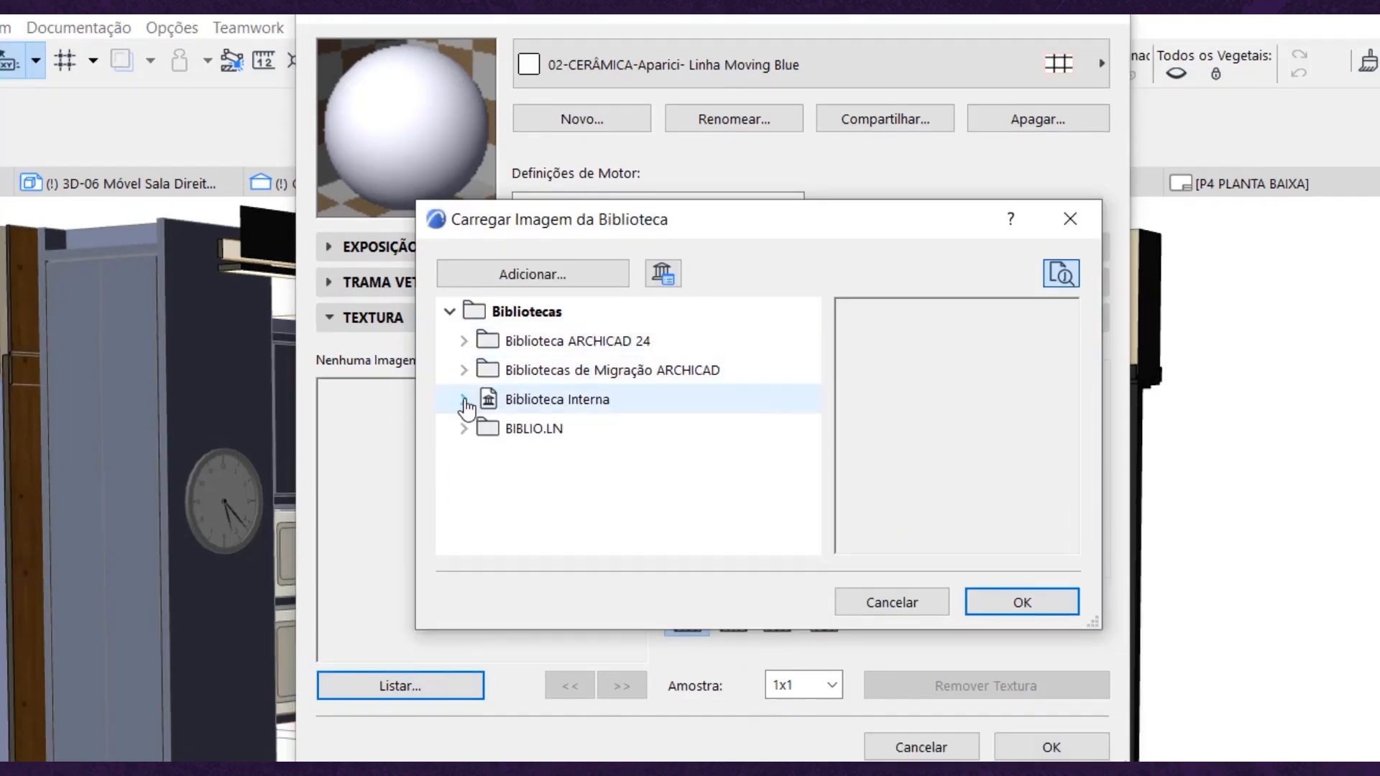
pyautogui.click(463, 399)
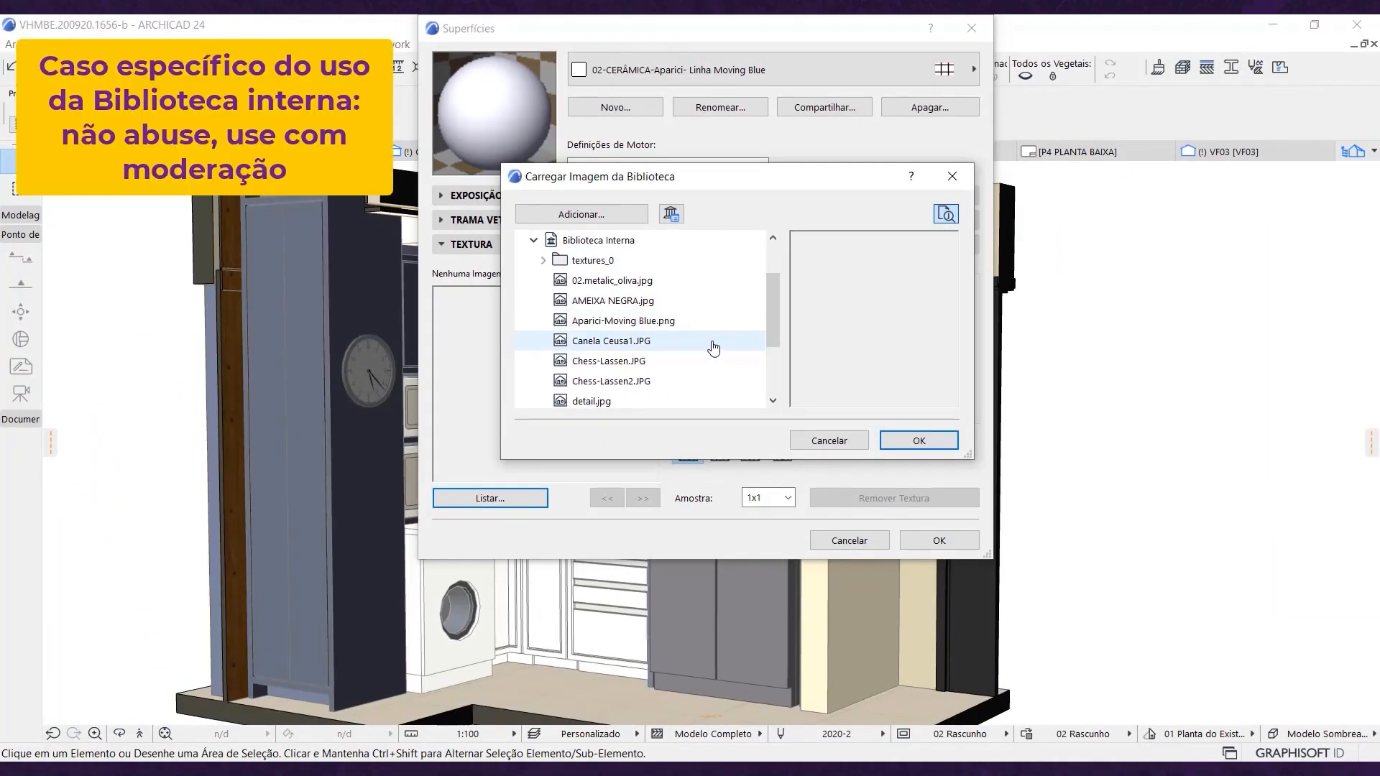
pyautogui.click(534, 240)
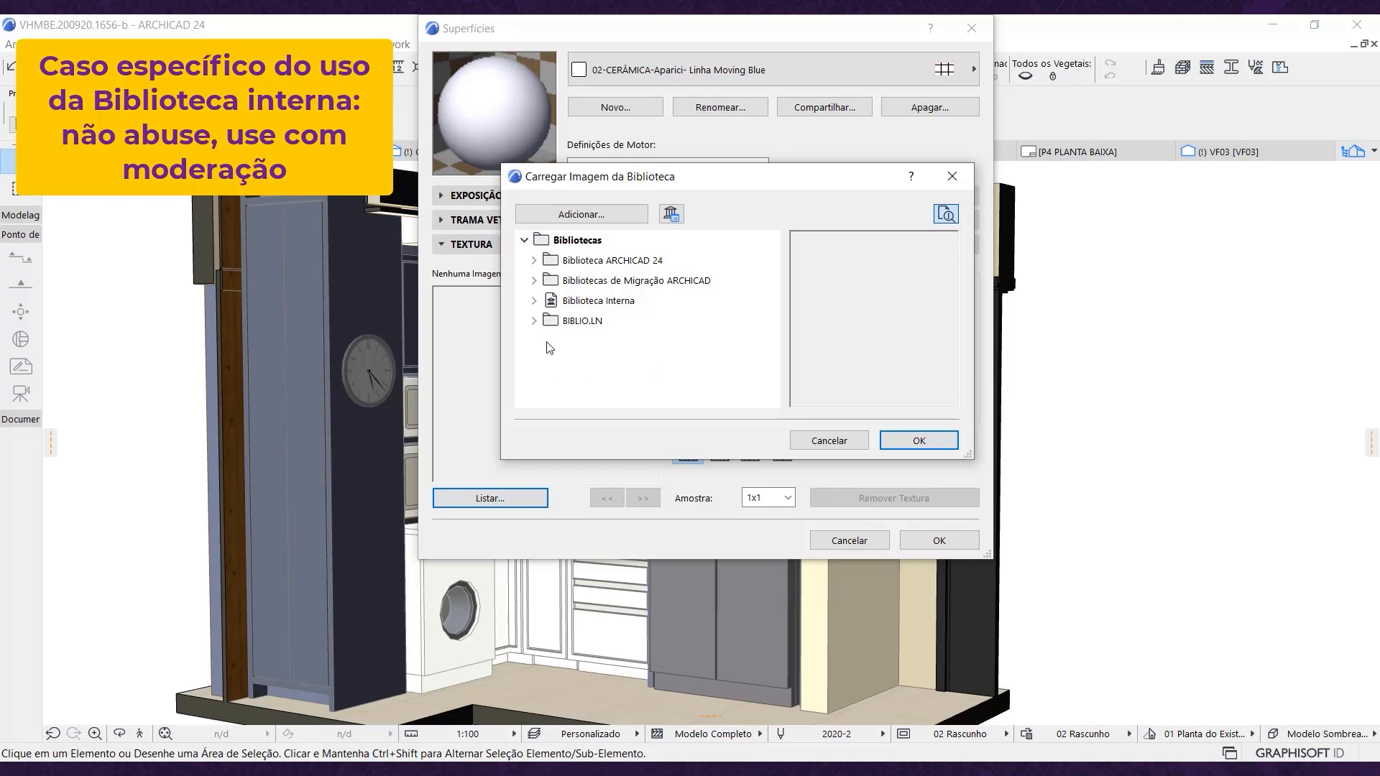
pyautogui.click(533, 301)
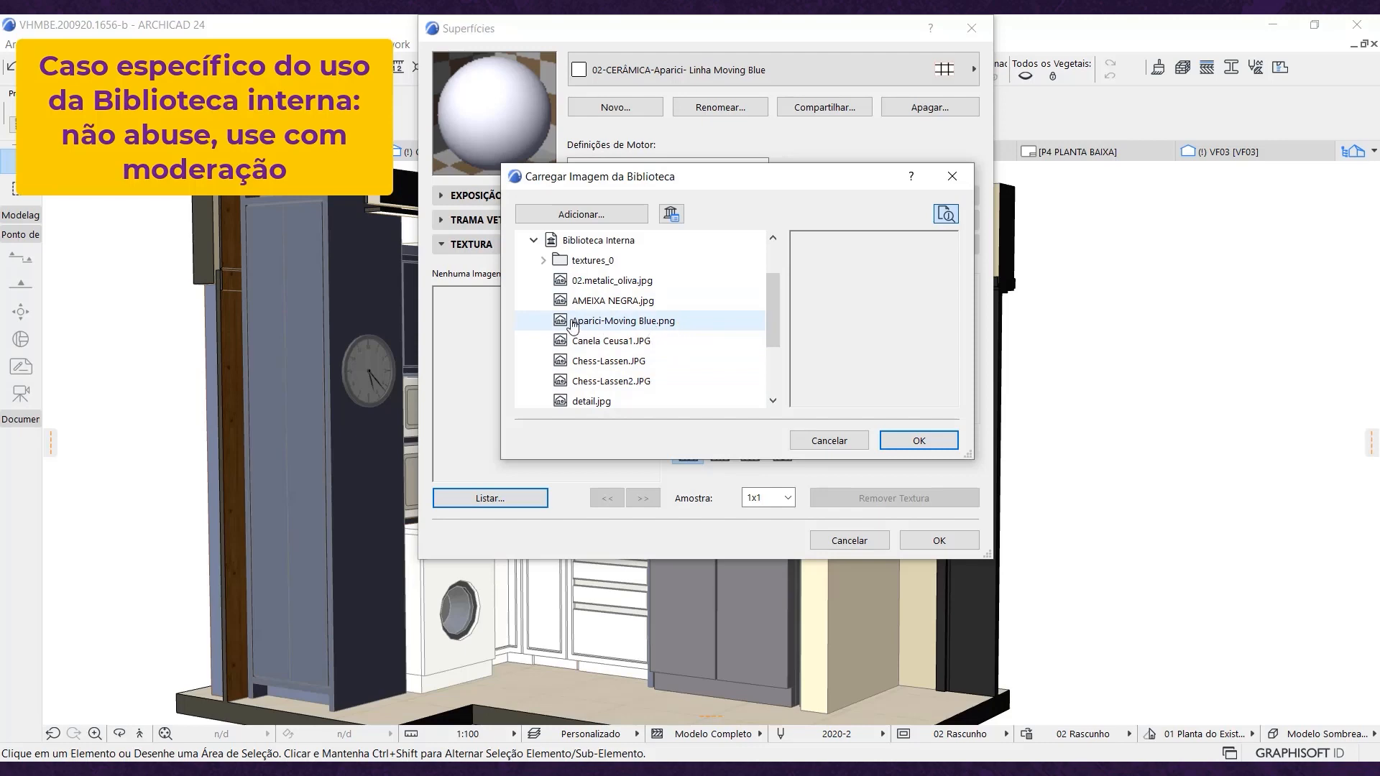
pyautogui.click(545, 262)
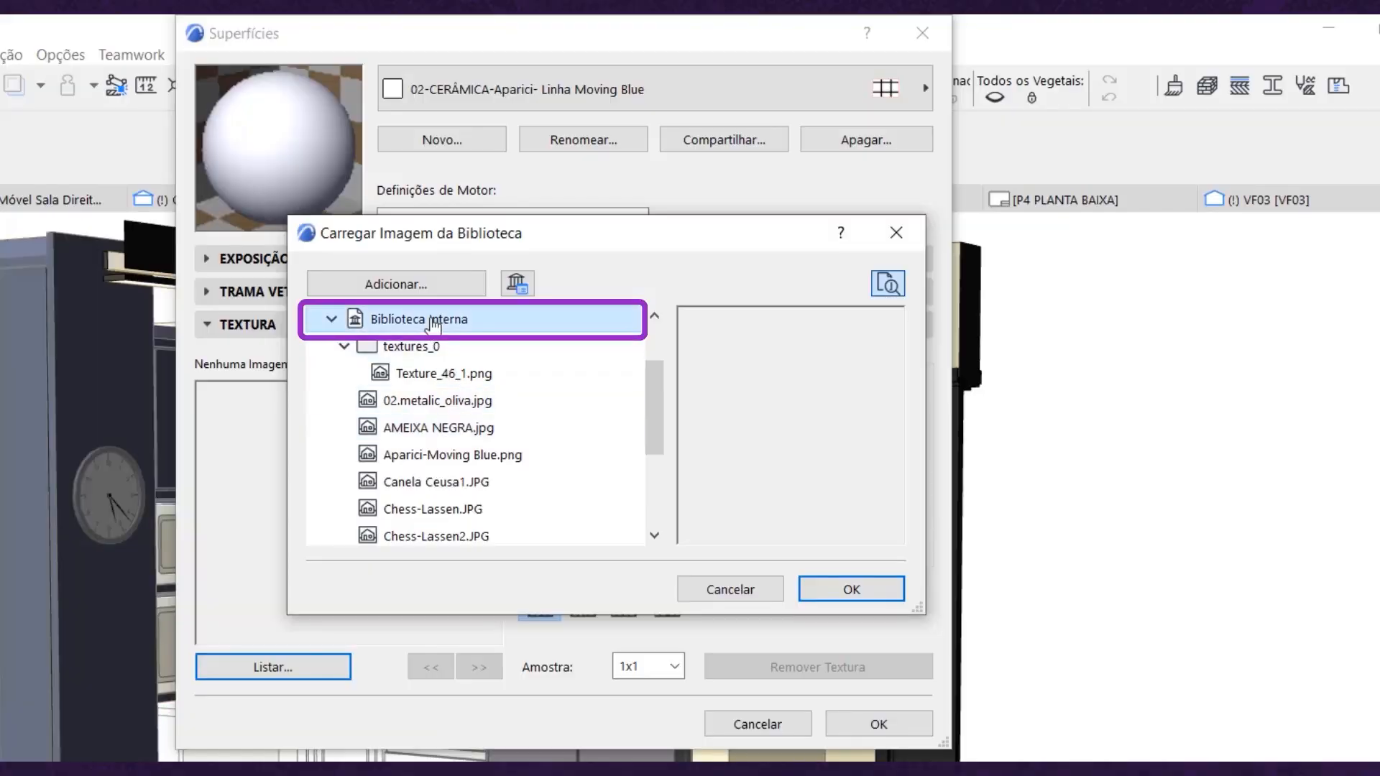
pyautogui.doubleClick(432, 321)
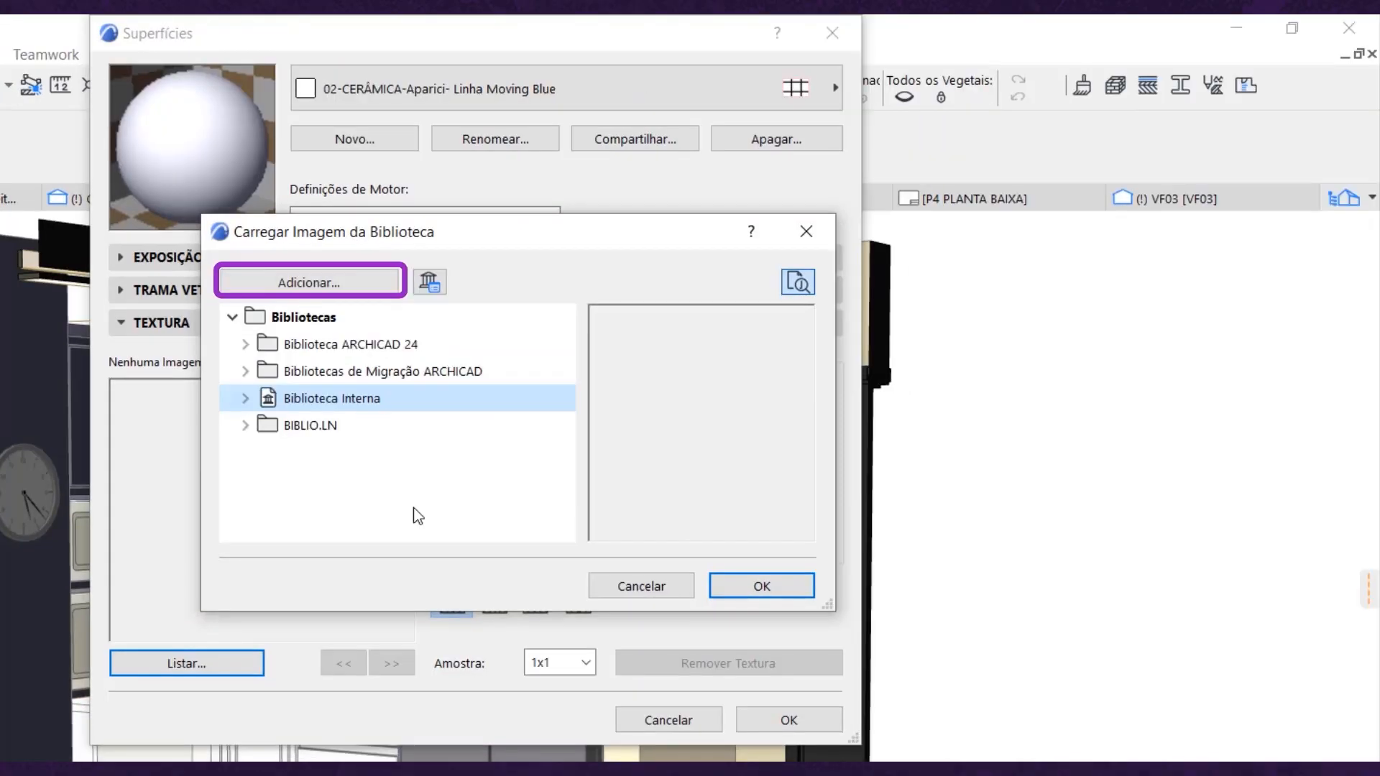
# Add Aparici-Moving Blue.png to the library, load it as the surface's texture, and enable its original proportions.
pyautogui.click(344, 285)
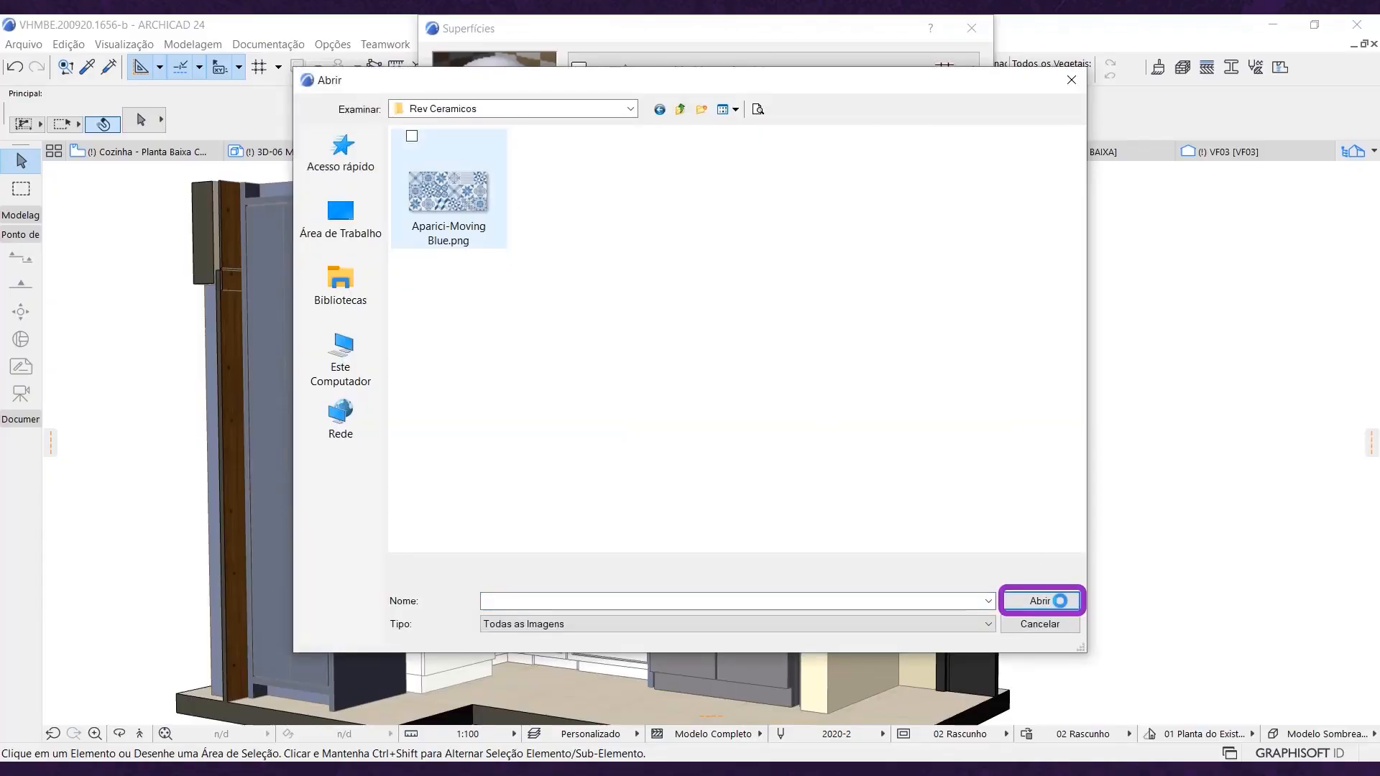
pyautogui.click(1039, 601)
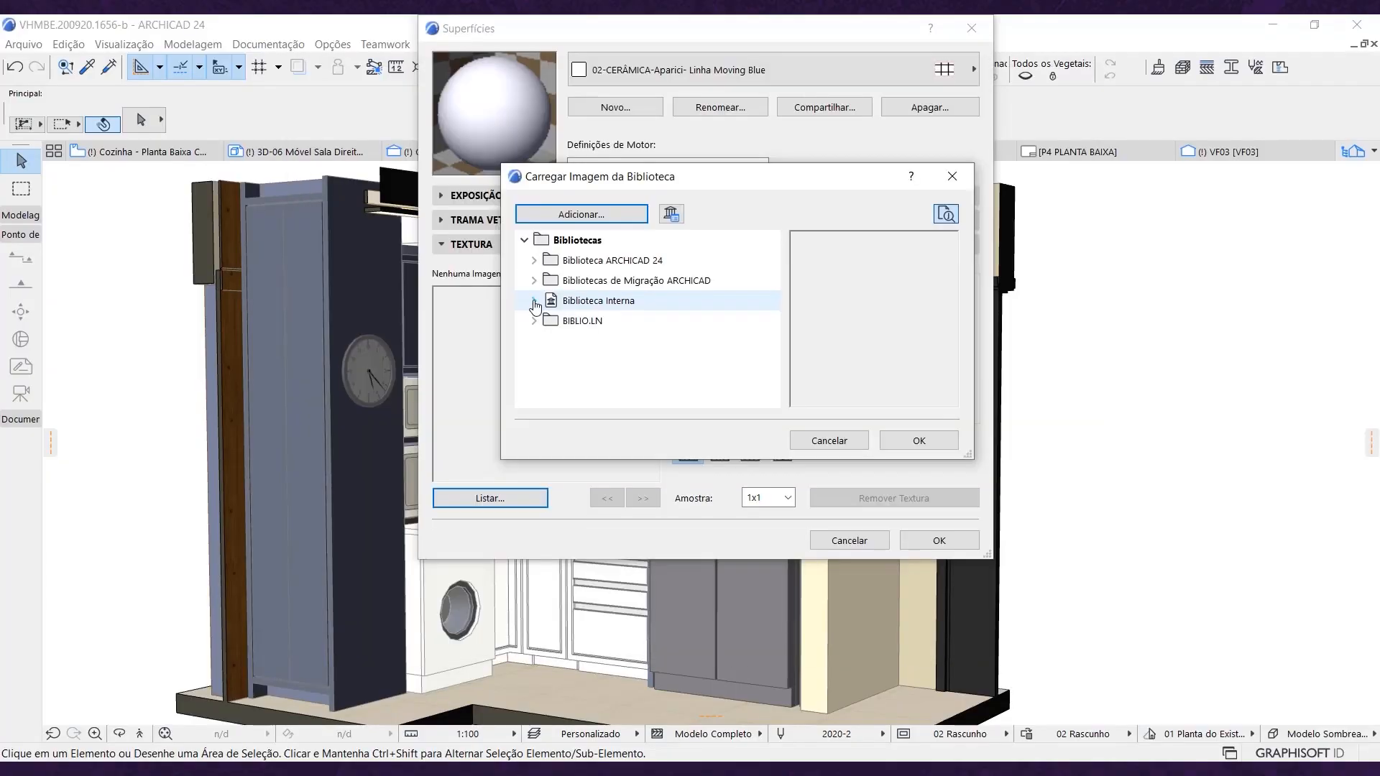
pyautogui.click(534, 302)
pyautogui.click(632, 340)
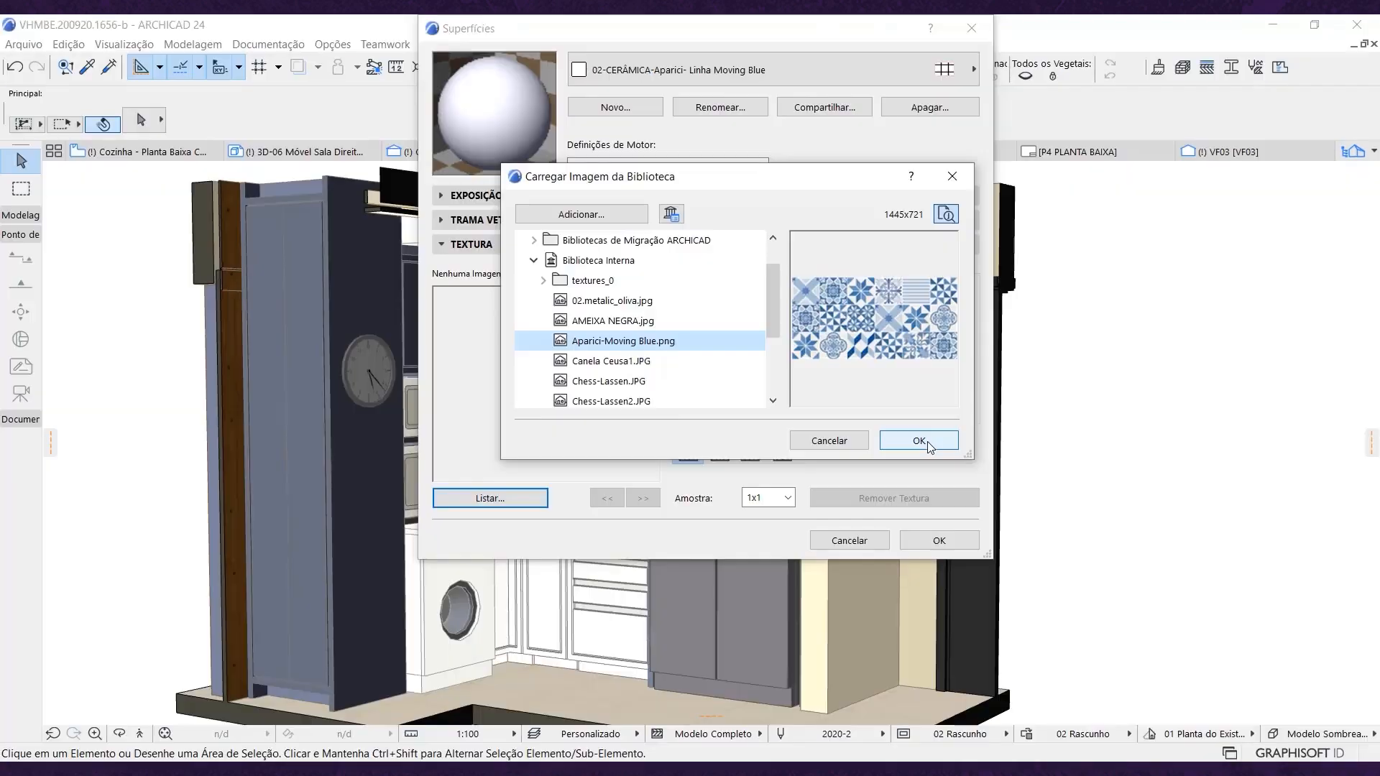
pyautogui.click(815, 536)
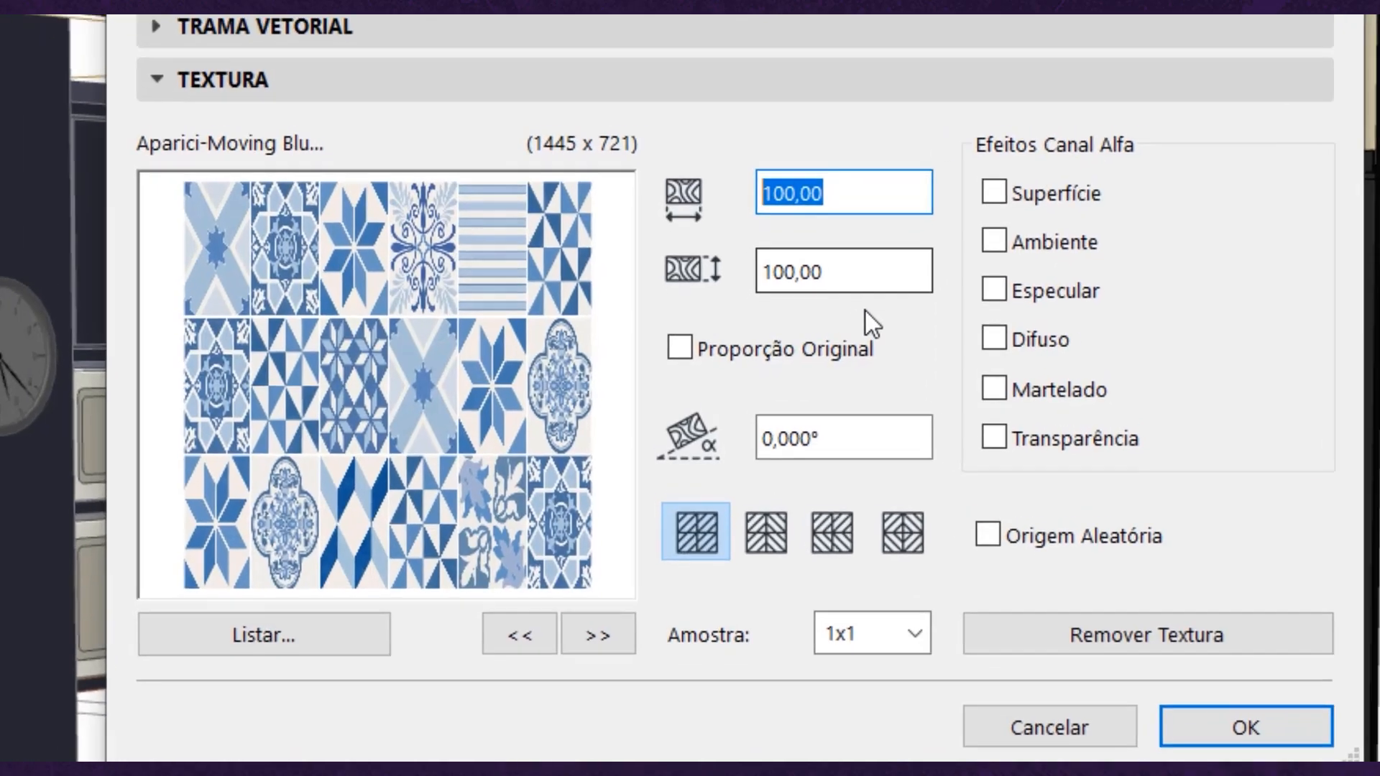
pyautogui.press('Tab')
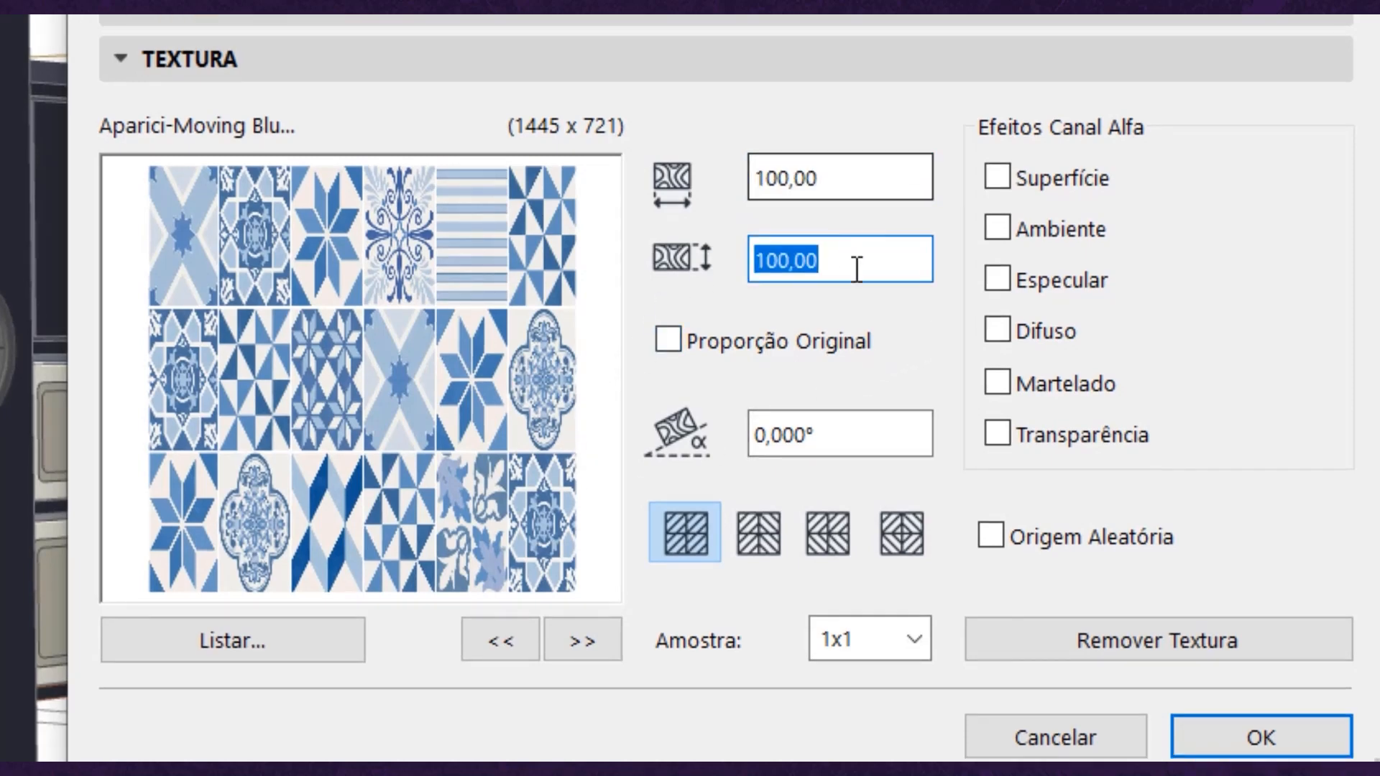
pyautogui.click(667, 338)
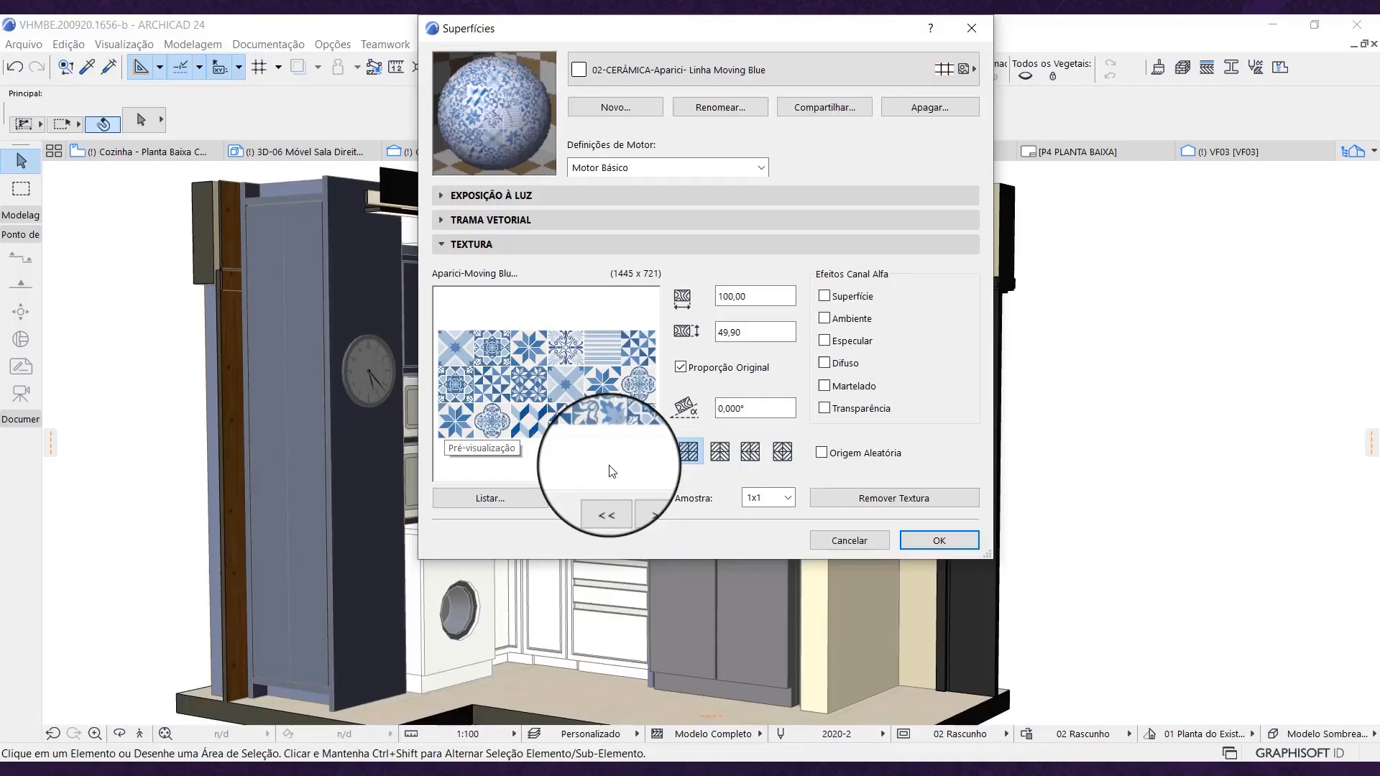
# Try the mirrored tiling methods for the texture, restore the plain repeat, and expand the surface's vector hatch settings.
pyautogui.click(731, 525)
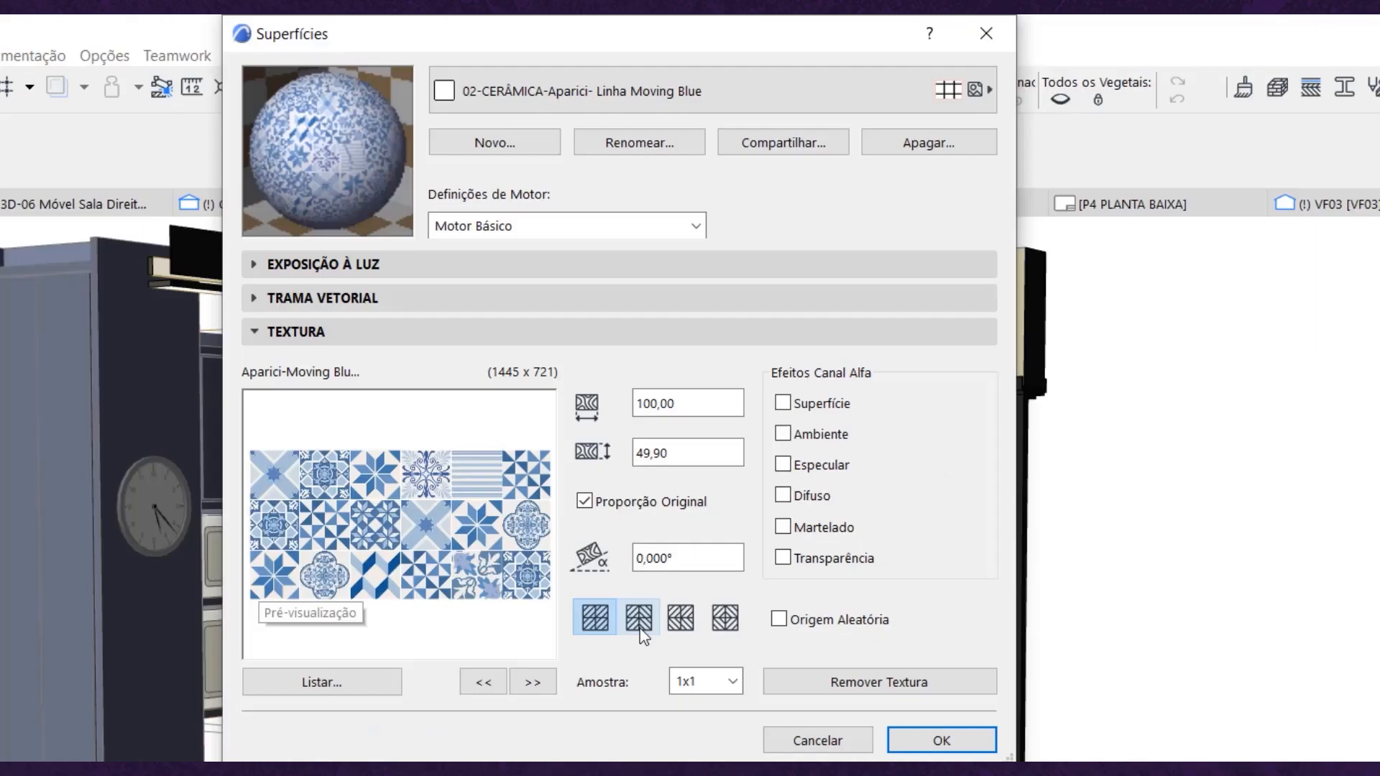
pyautogui.click(676, 618)
pyautogui.click(727, 621)
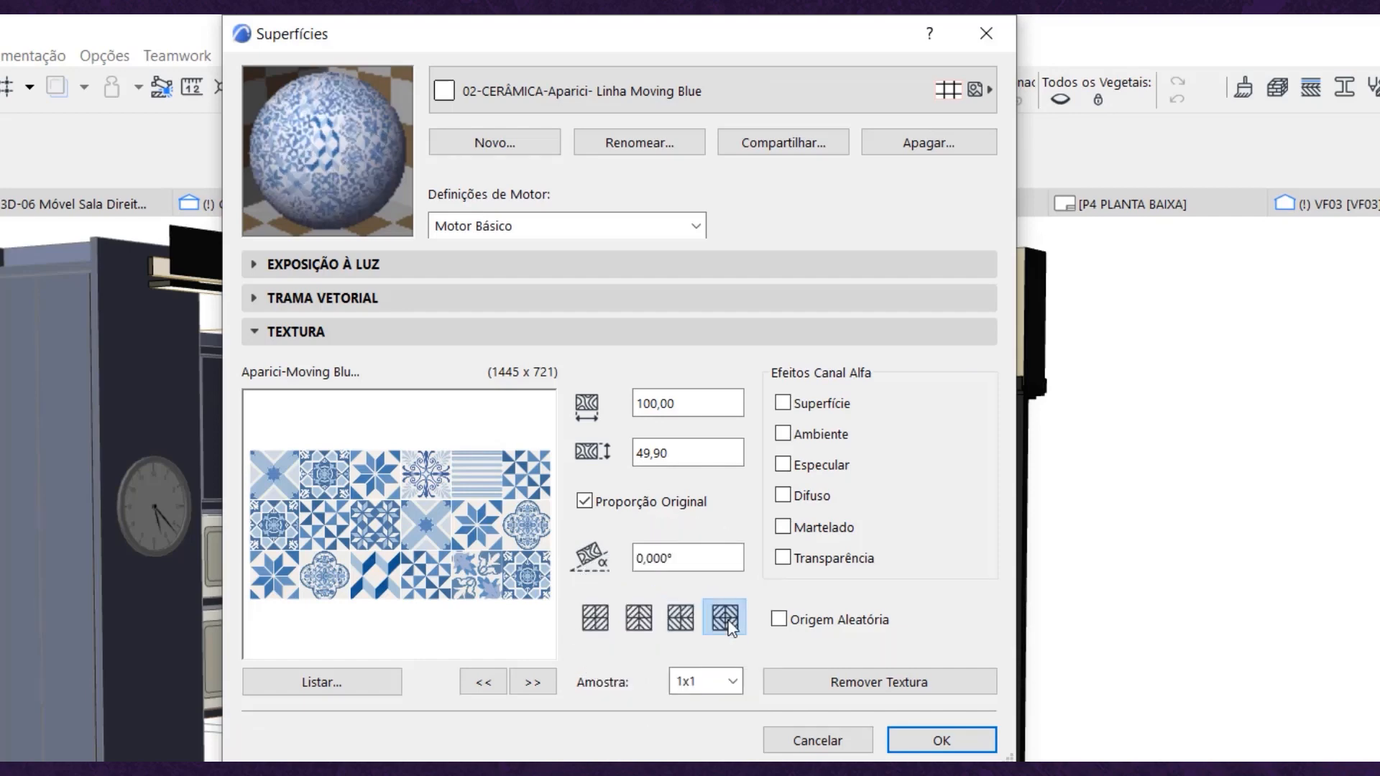
pyautogui.click(594, 623)
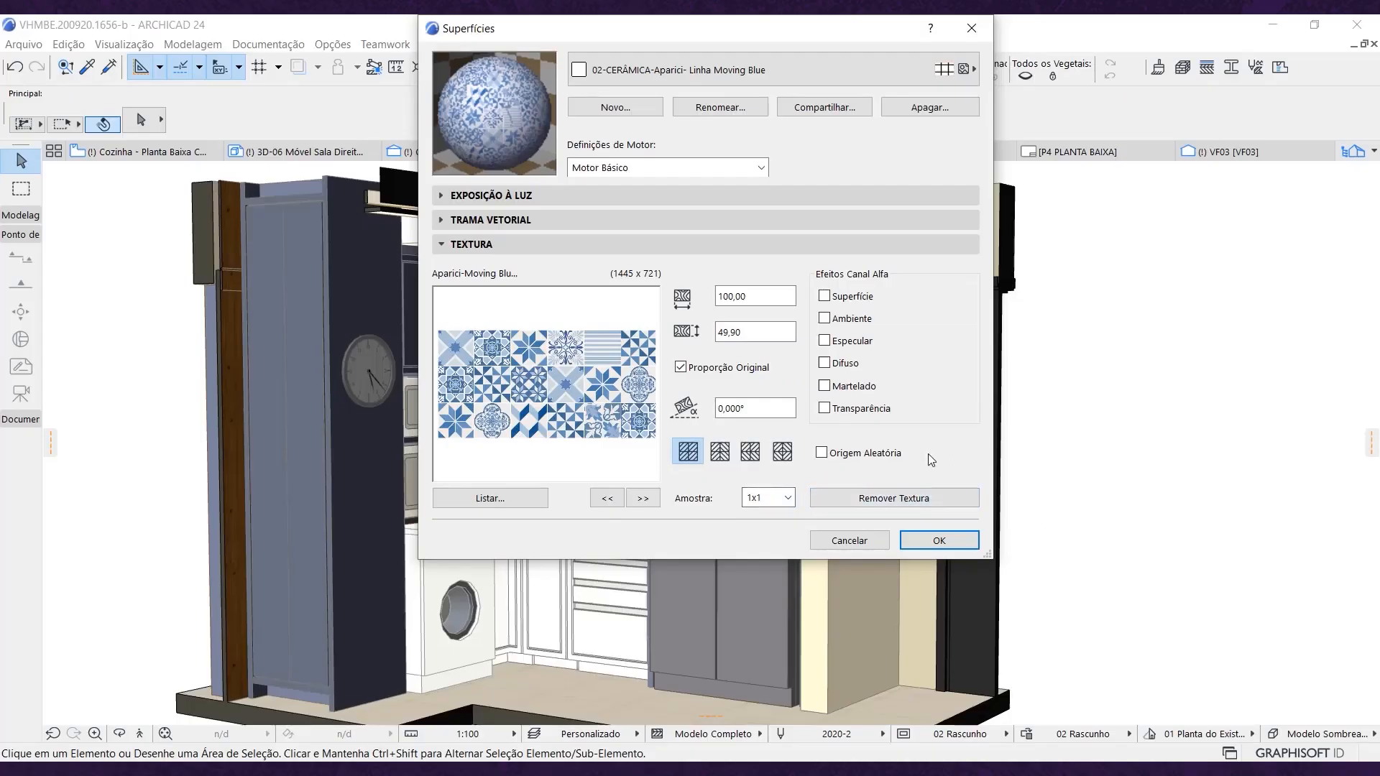
pyautogui.click(491, 220)
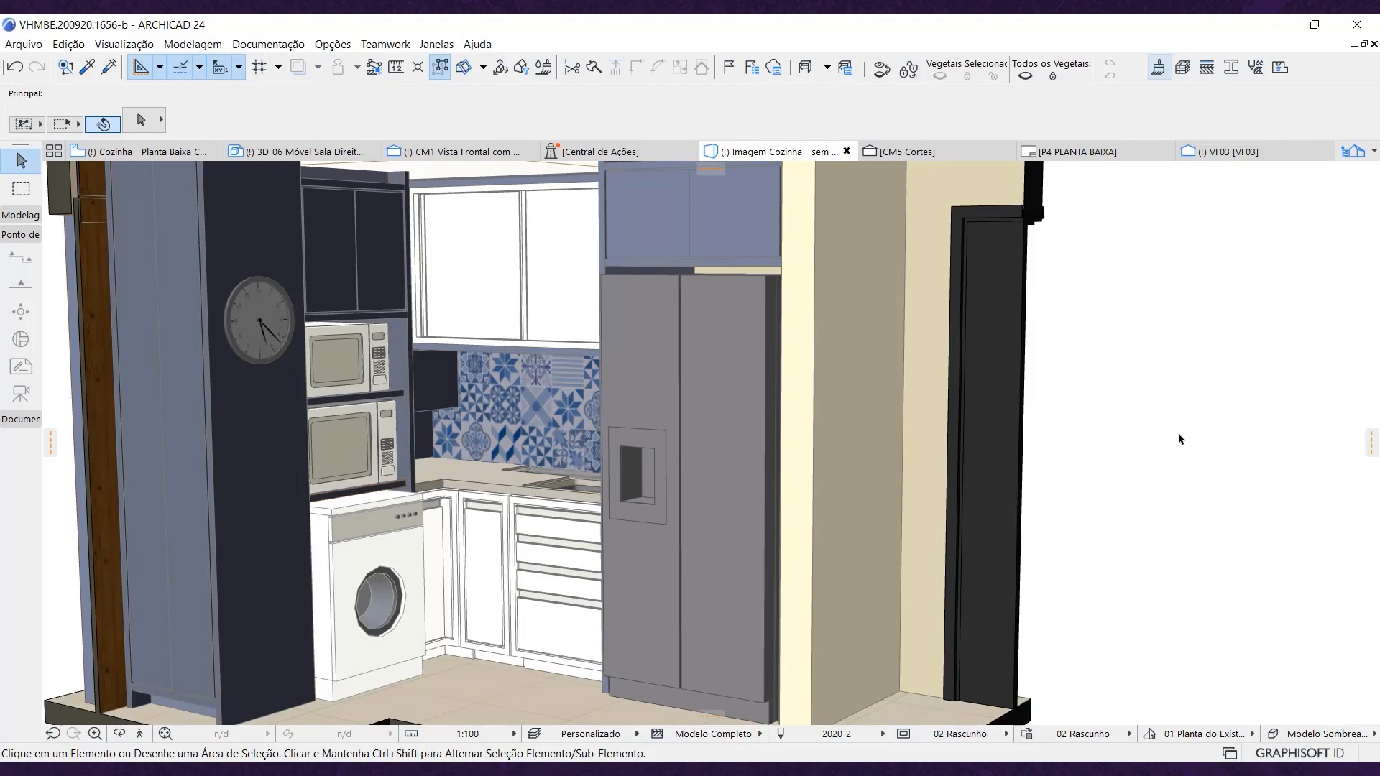
# Create a new fill named Grelha 40x40 as a duplicate of the Grelha 30x30 fill.
pyautogui.click(335, 45)
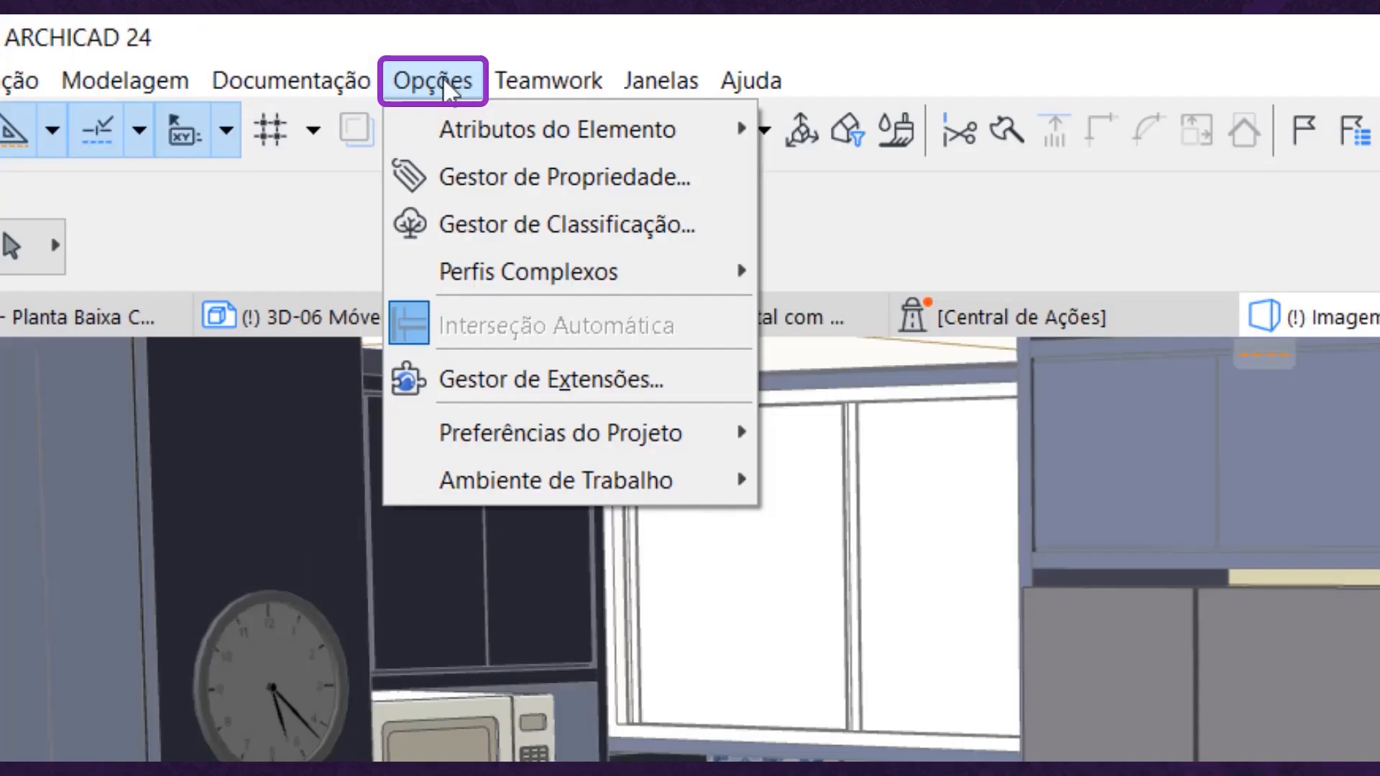
pyautogui.moveTo(450, 132)
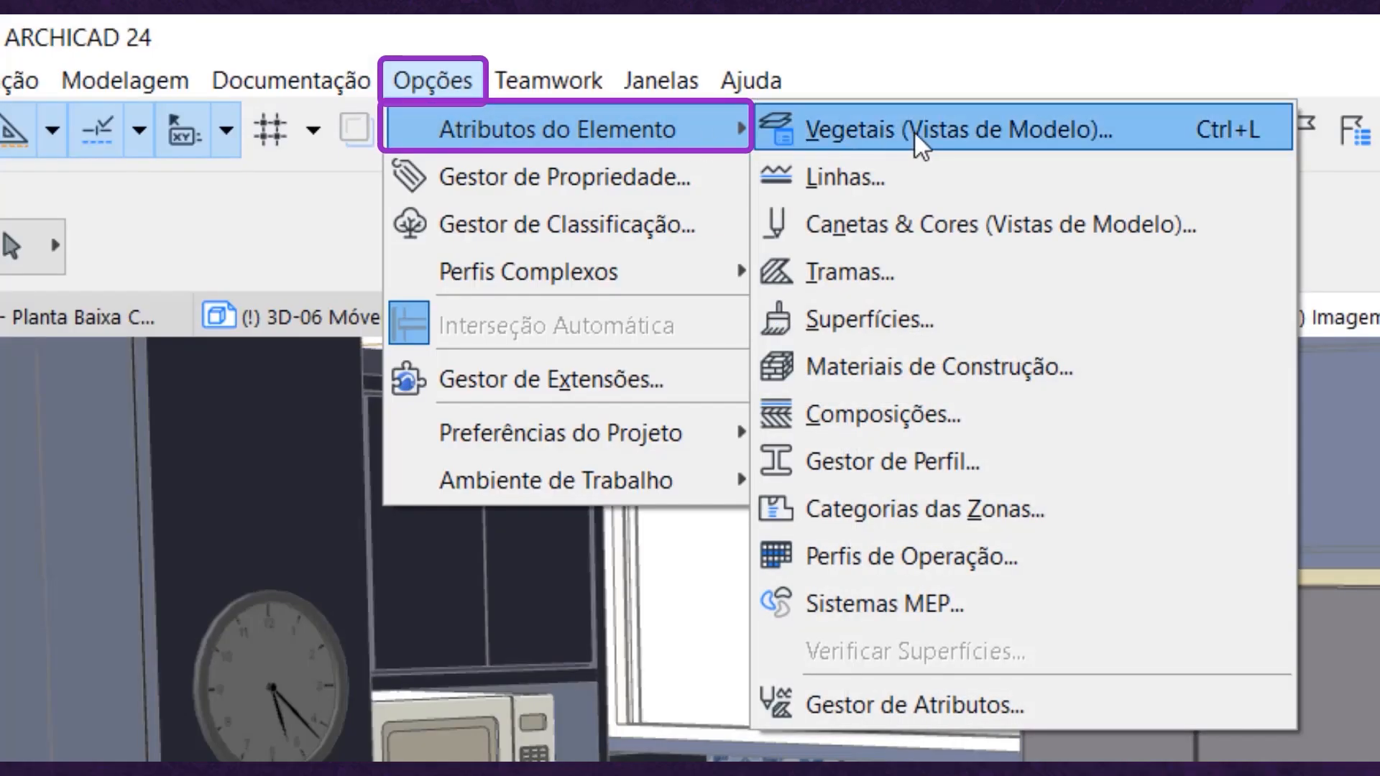
pyautogui.click(916, 273)
pyautogui.click(584, 77)
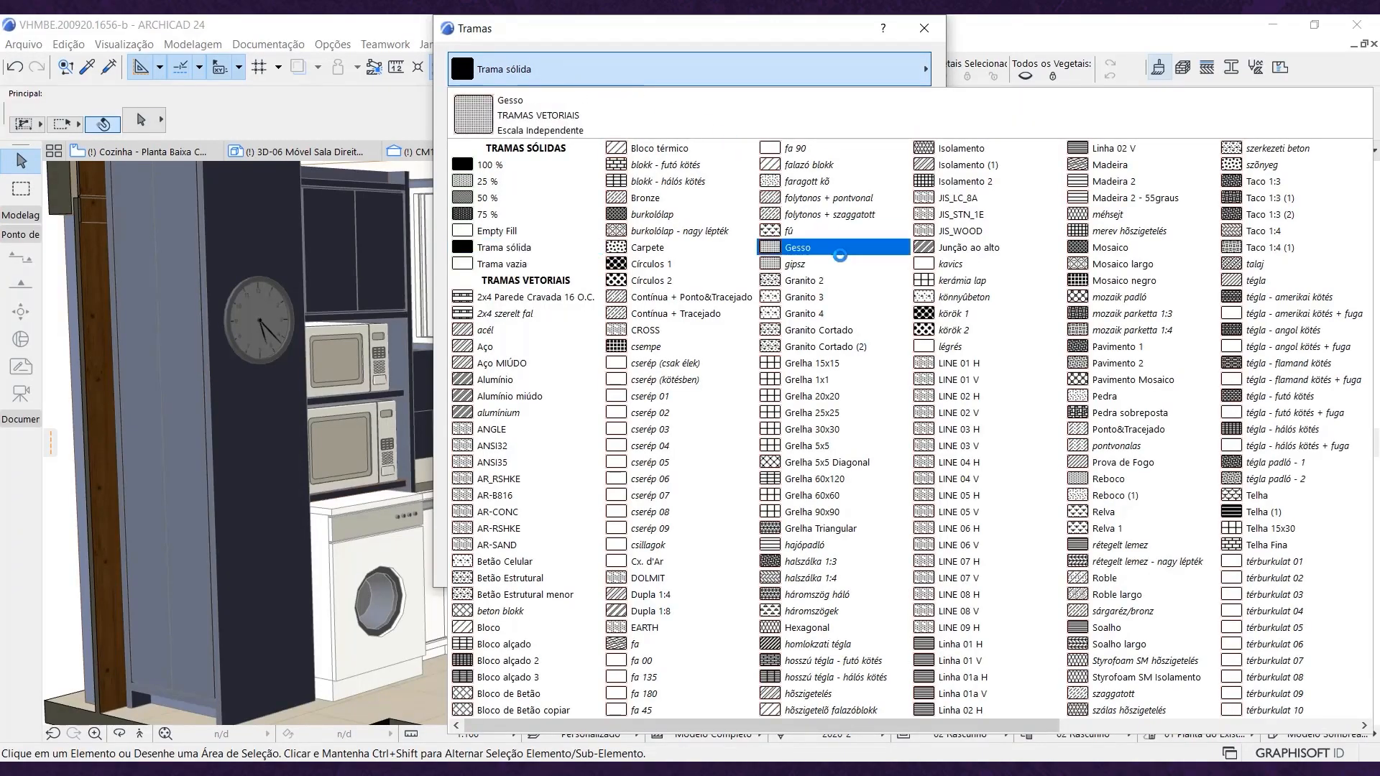
pyautogui.click(839, 429)
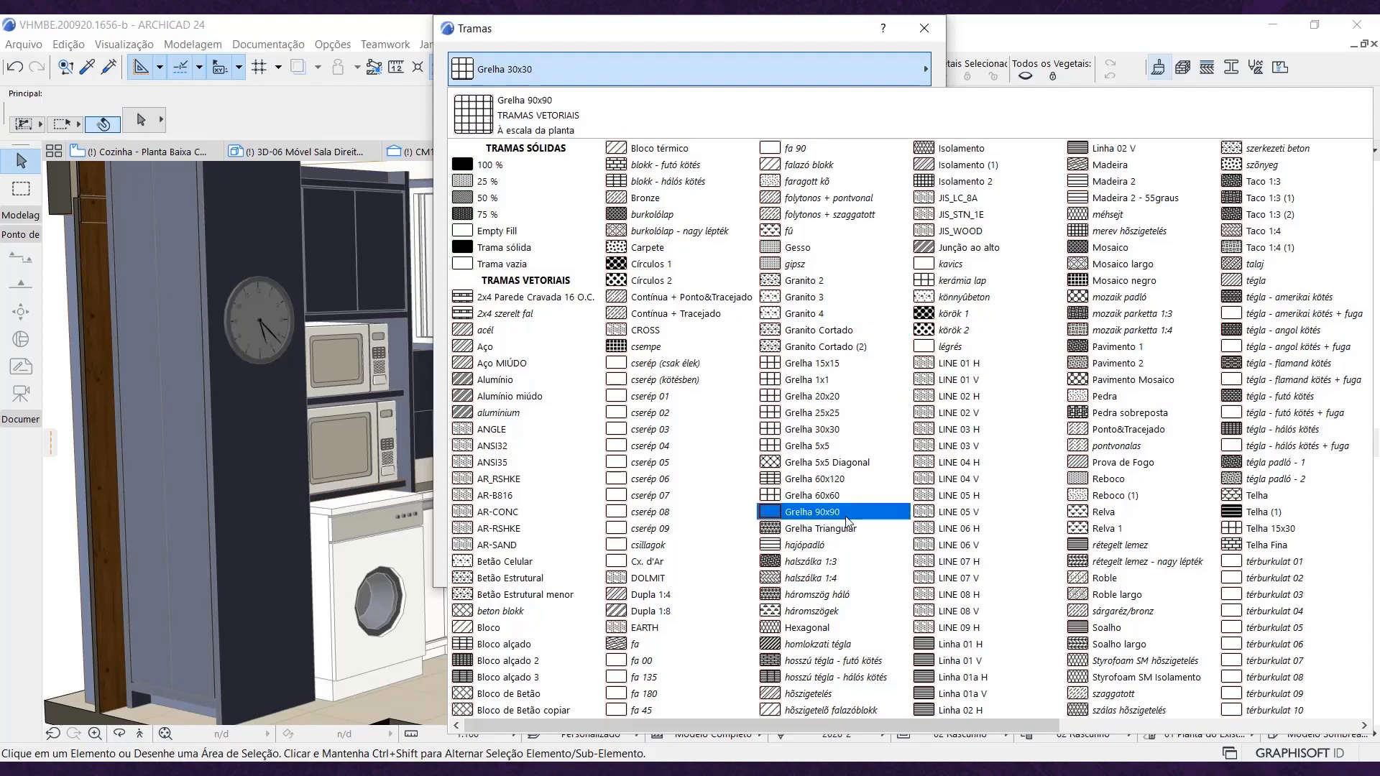
pyautogui.click(853, 429)
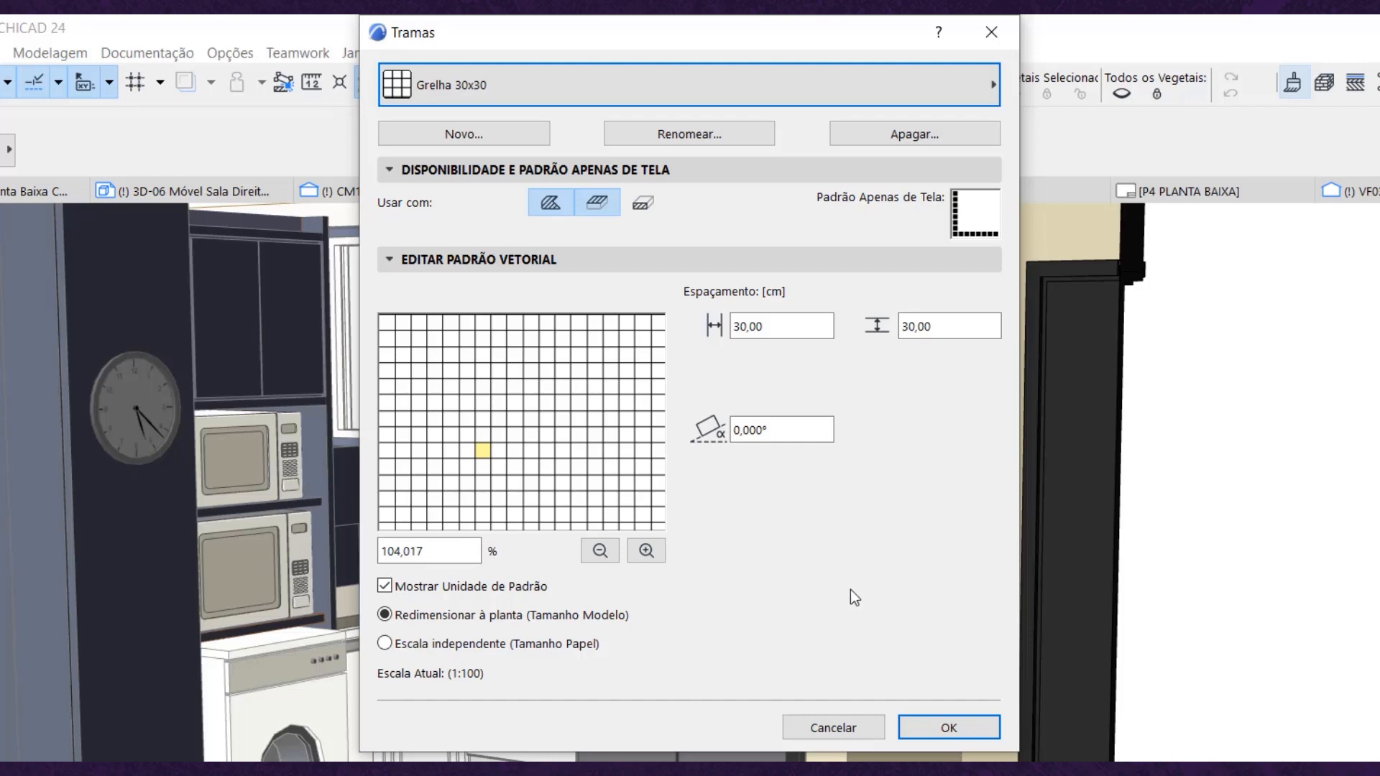
pyautogui.click(463, 134)
pyautogui.moveTo(640, 324); pyautogui.dragTo(561, 323)
pyautogui.write('40x40')
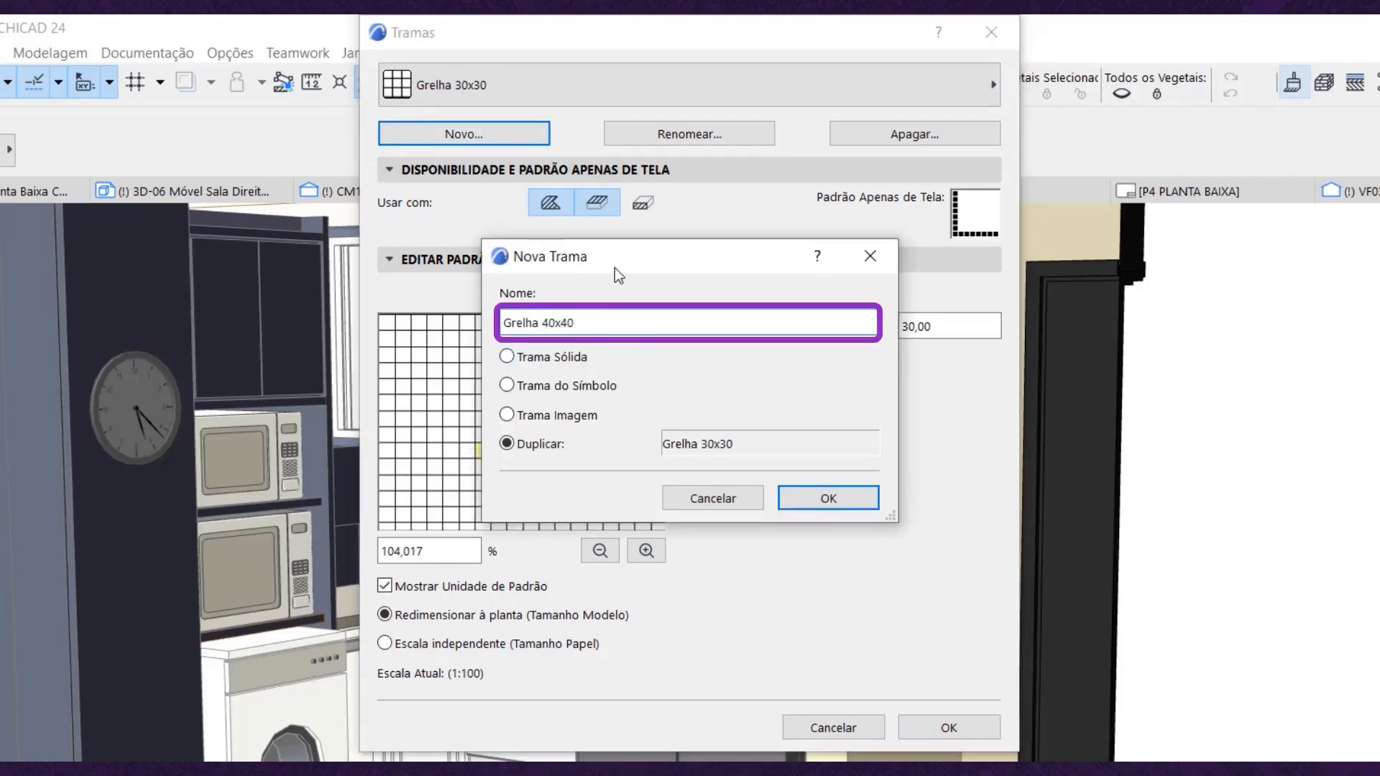
pyautogui.click(830, 496)
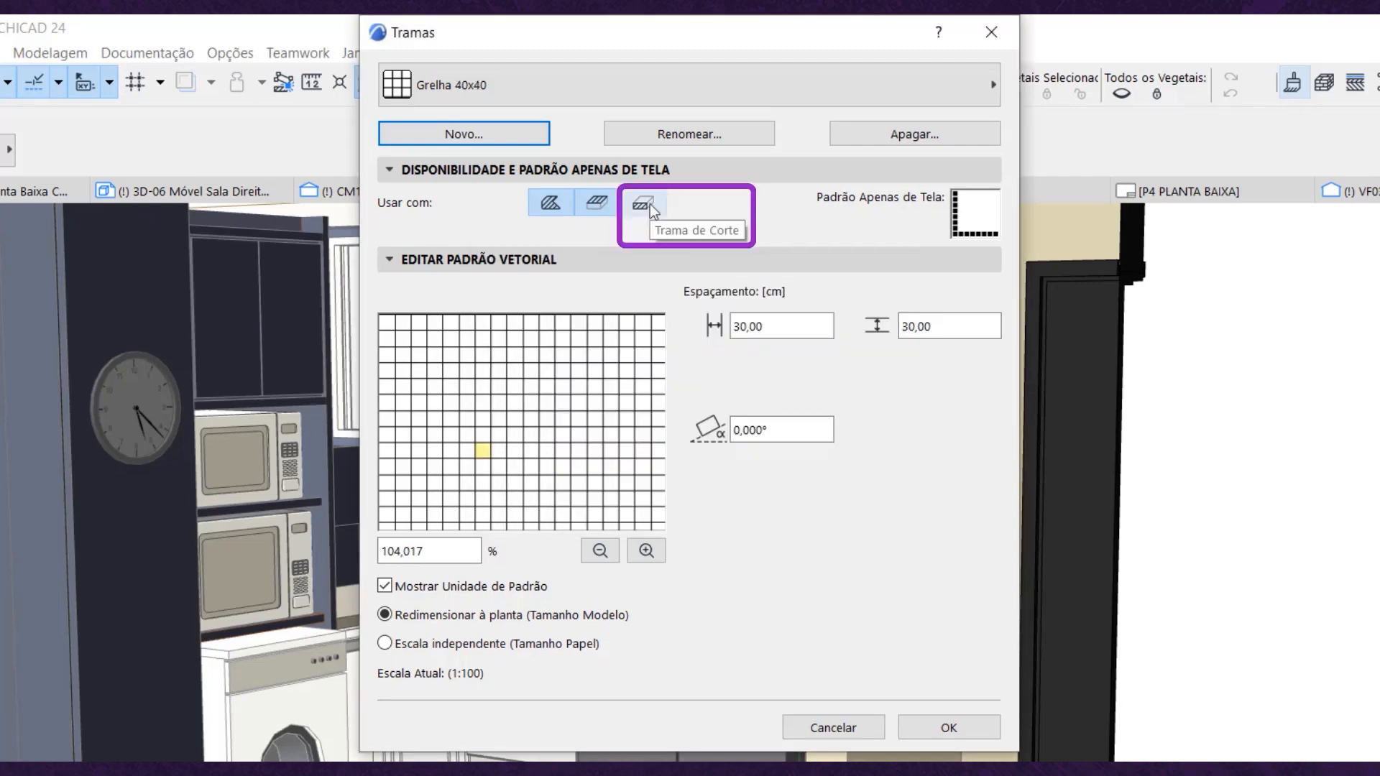
# Make the Grelha 40x40 fill available as a cut fill and set its horizontal and vertical spacing to 40 cm.
pyautogui.click(649, 204)
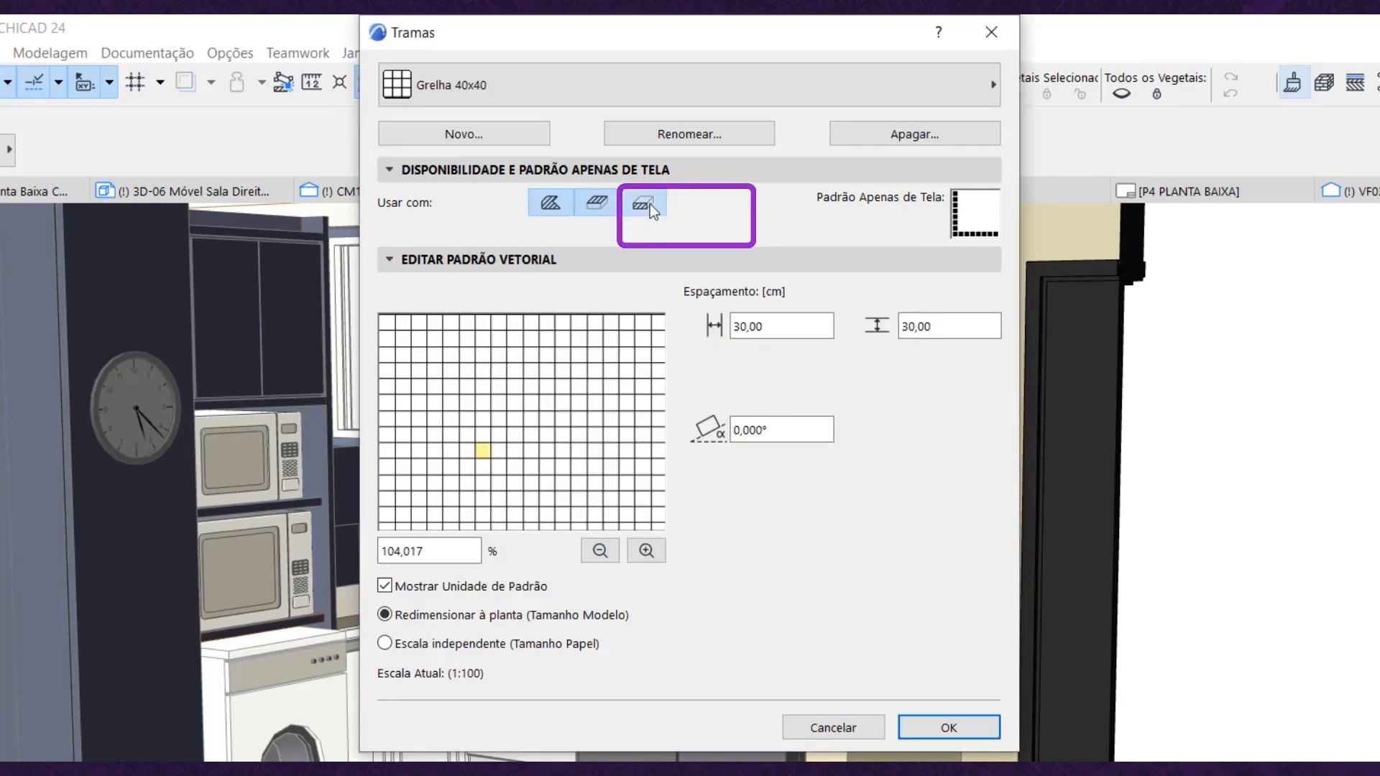
pyautogui.click(741, 325)
pyautogui.press('BackSpace')
pyautogui.write('4')
pyautogui.click(909, 325)
pyautogui.press('BackSpace')
pyautogui.write('4')
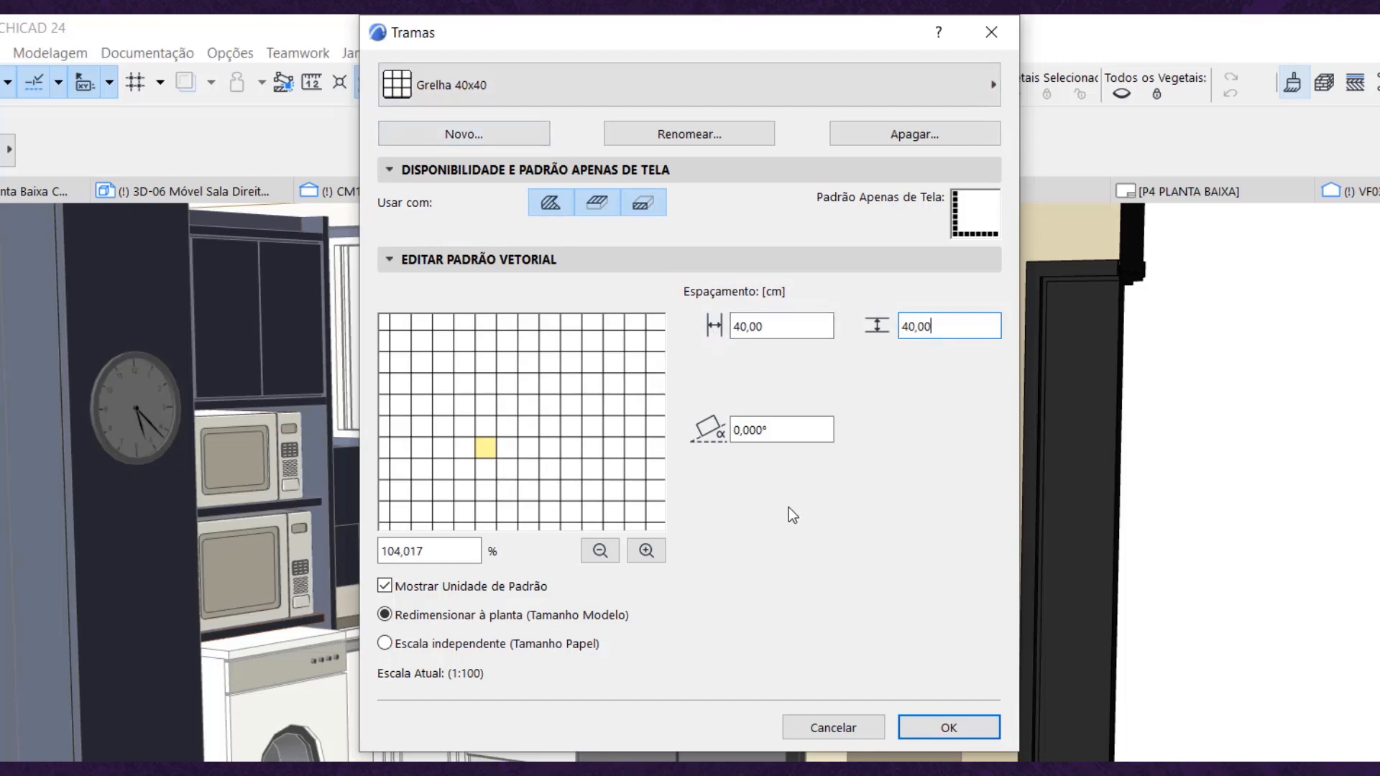
pyautogui.click(948, 727)
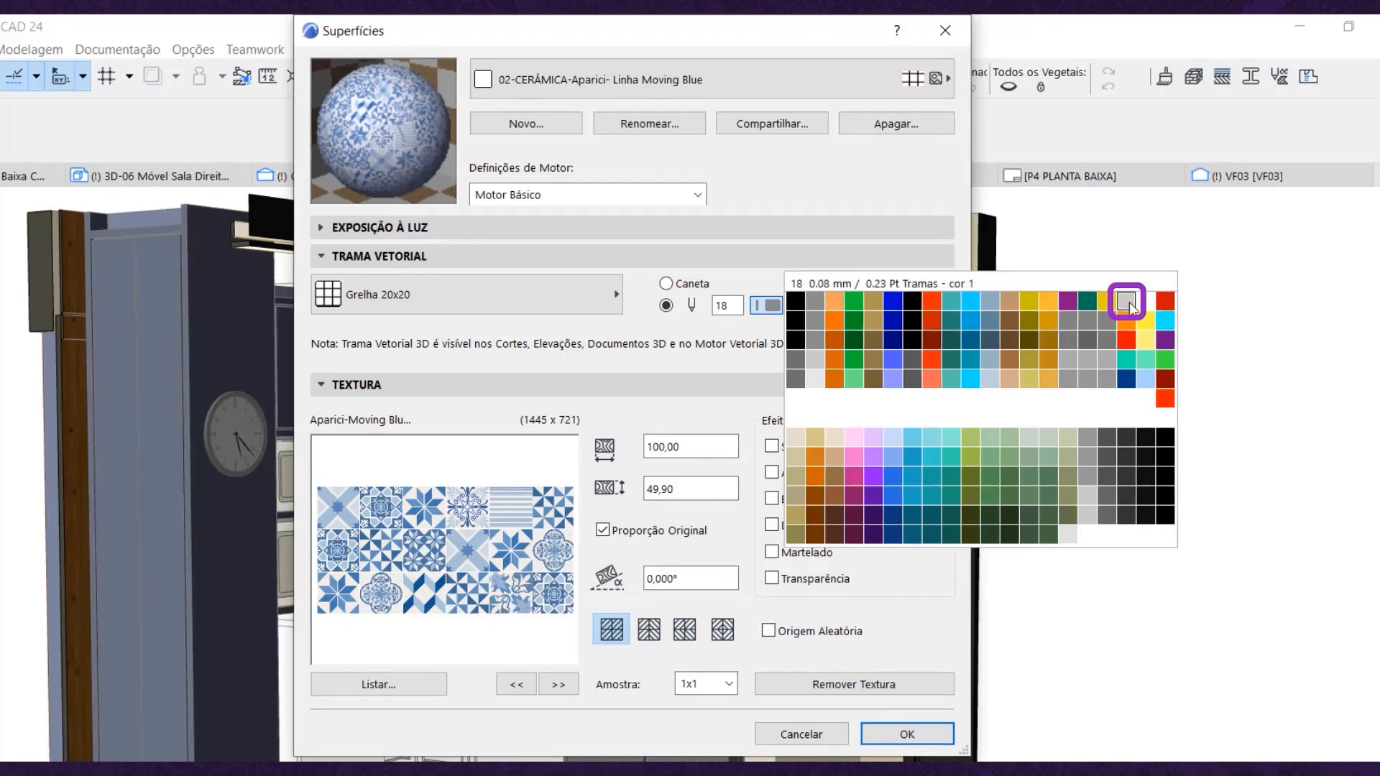
# Set the Moving Blue surface's vector hatch to Grelha 20x20 with pen 18.
pyautogui.click(1131, 304)
pyautogui.click(659, 259)
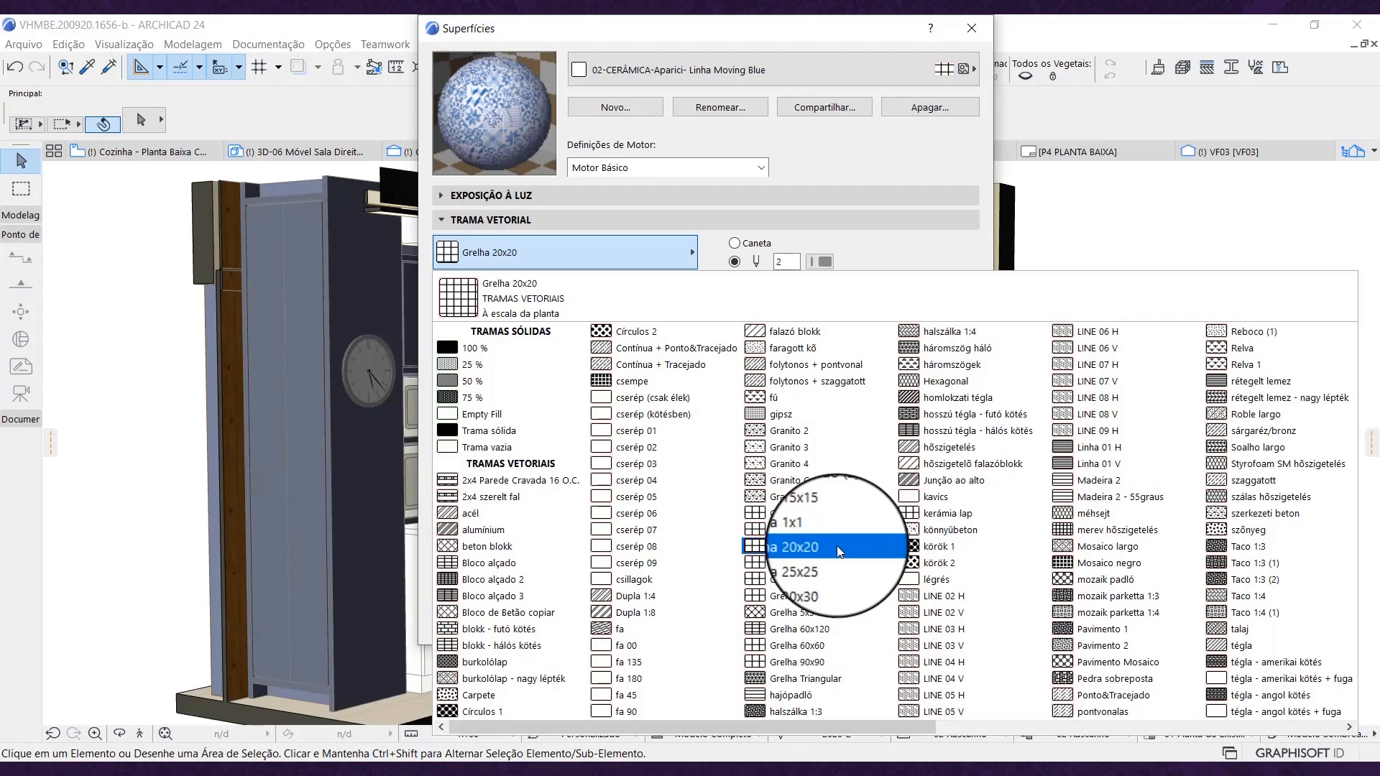
pyautogui.click(837, 545)
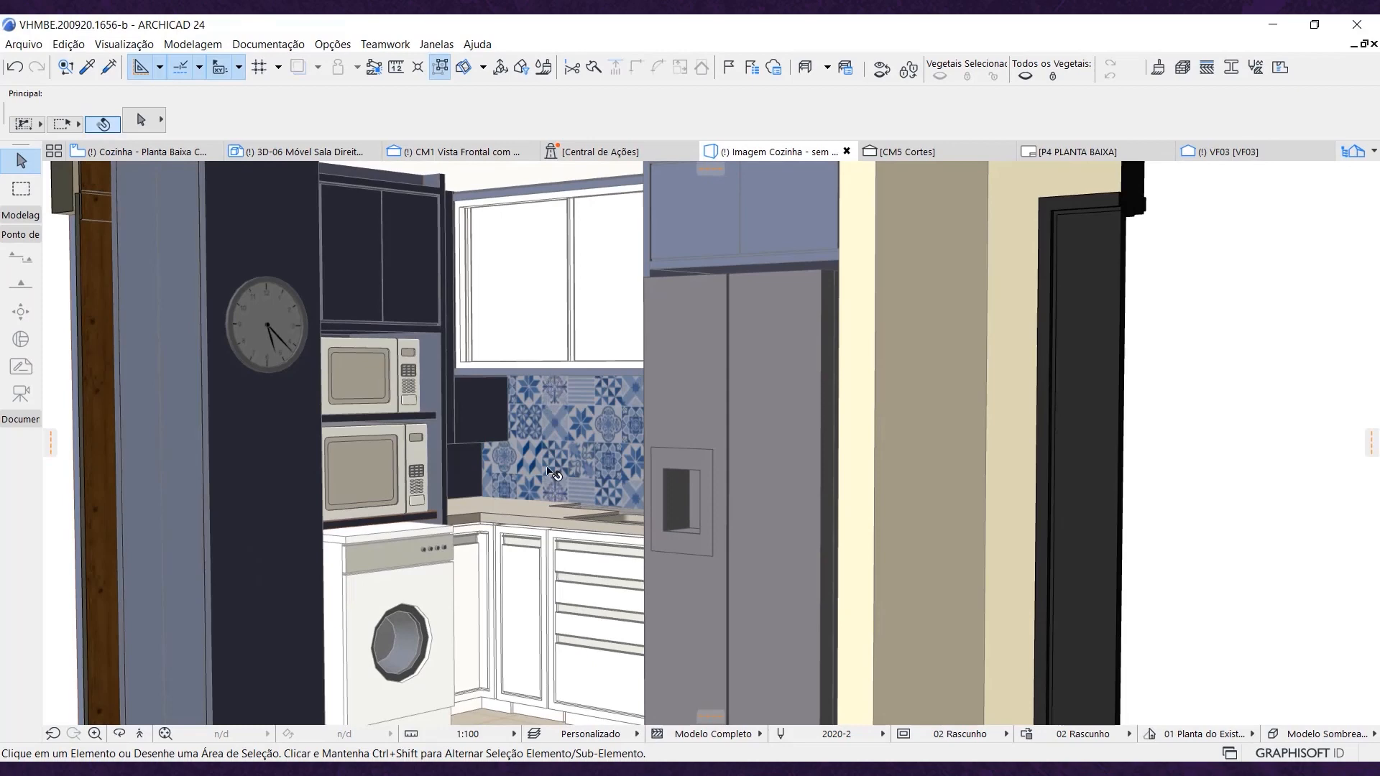
# Set the 3D texture origin of the tiled backsplash wall at its lower corner, where it meets the countertop beside the dark cabinet.
pyautogui.click(575, 452)
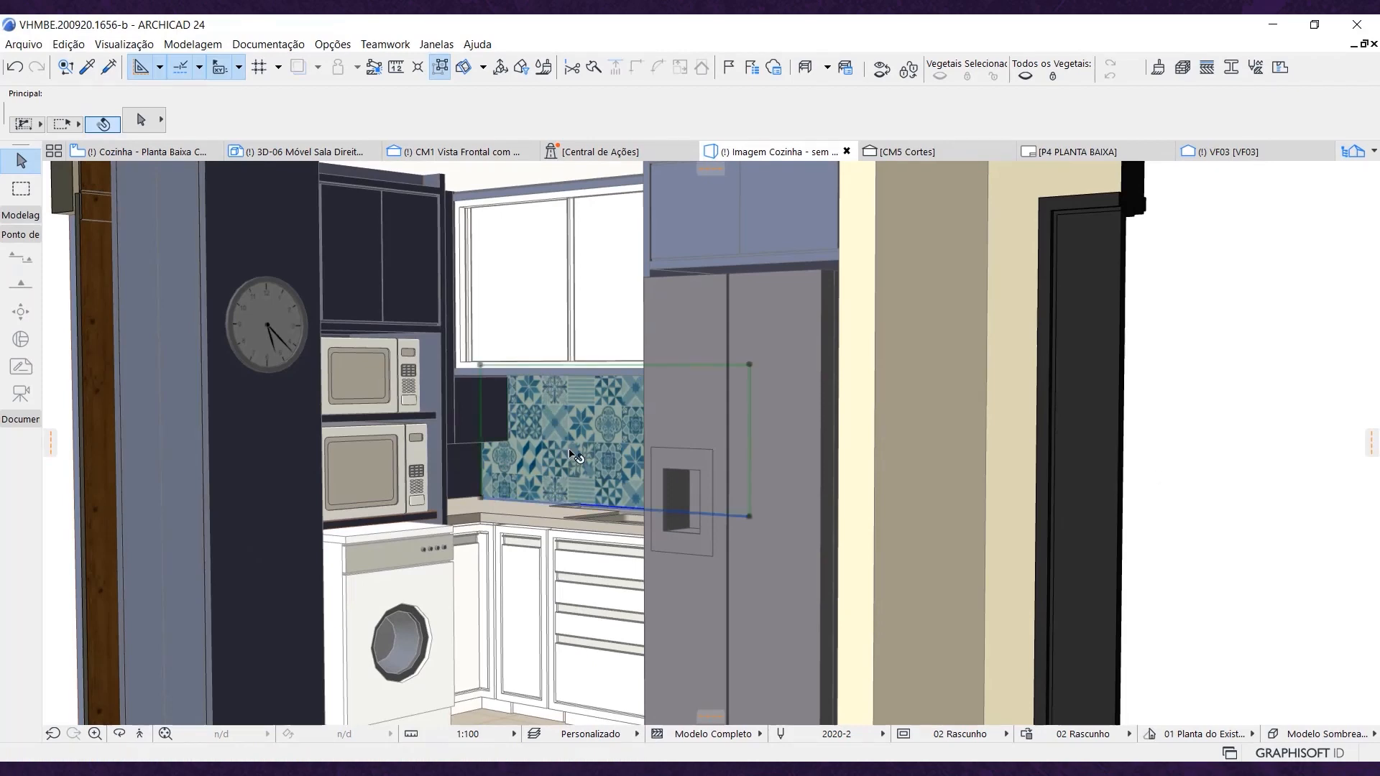
pyautogui.click(280, 46)
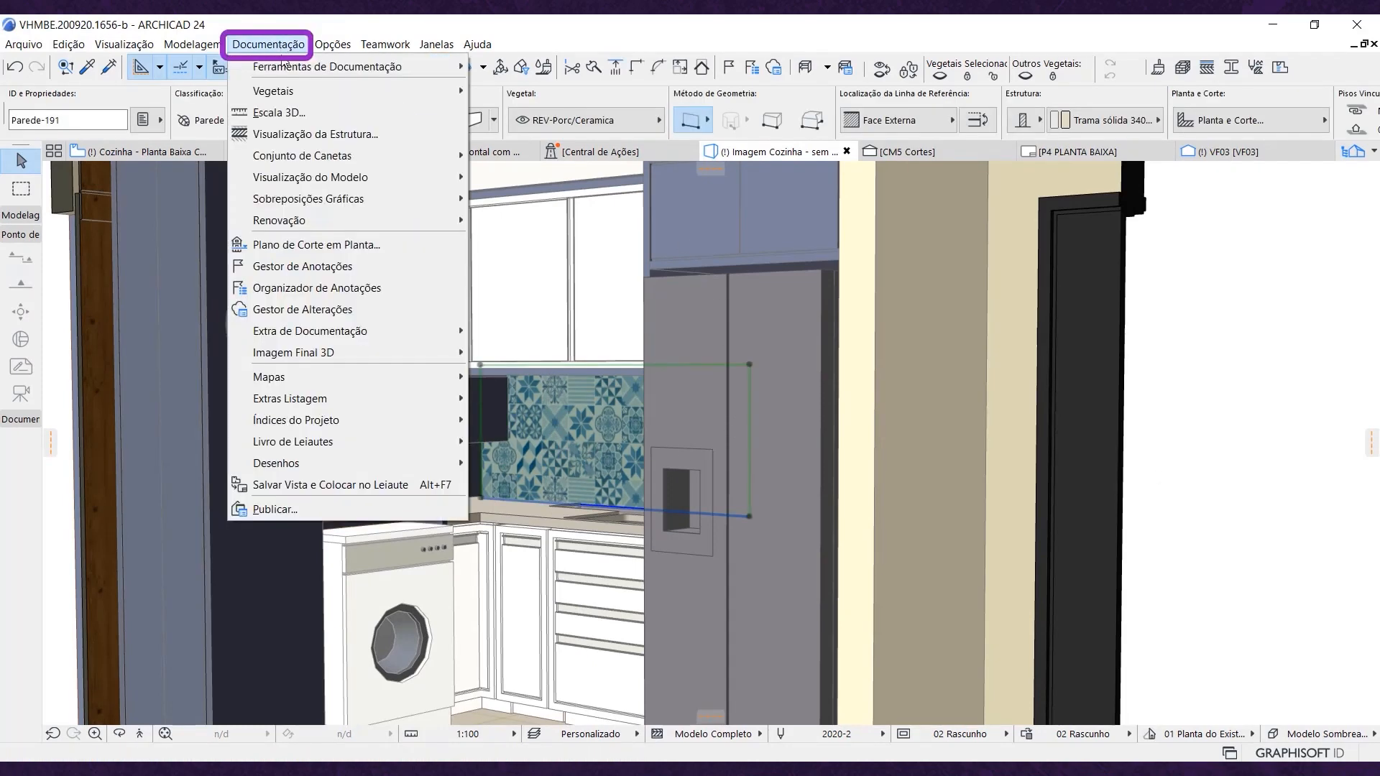
pyautogui.moveTo(334, 354)
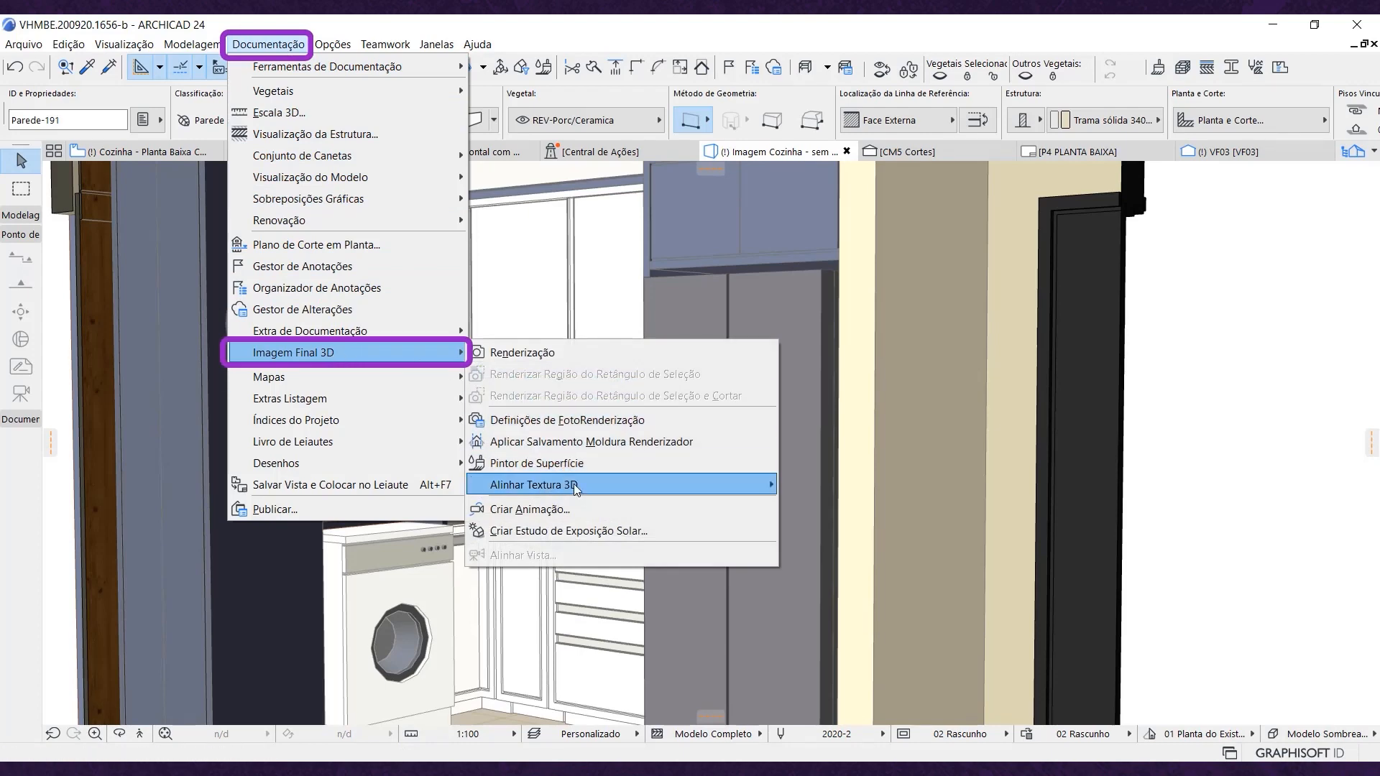
pyautogui.moveTo(579, 489)
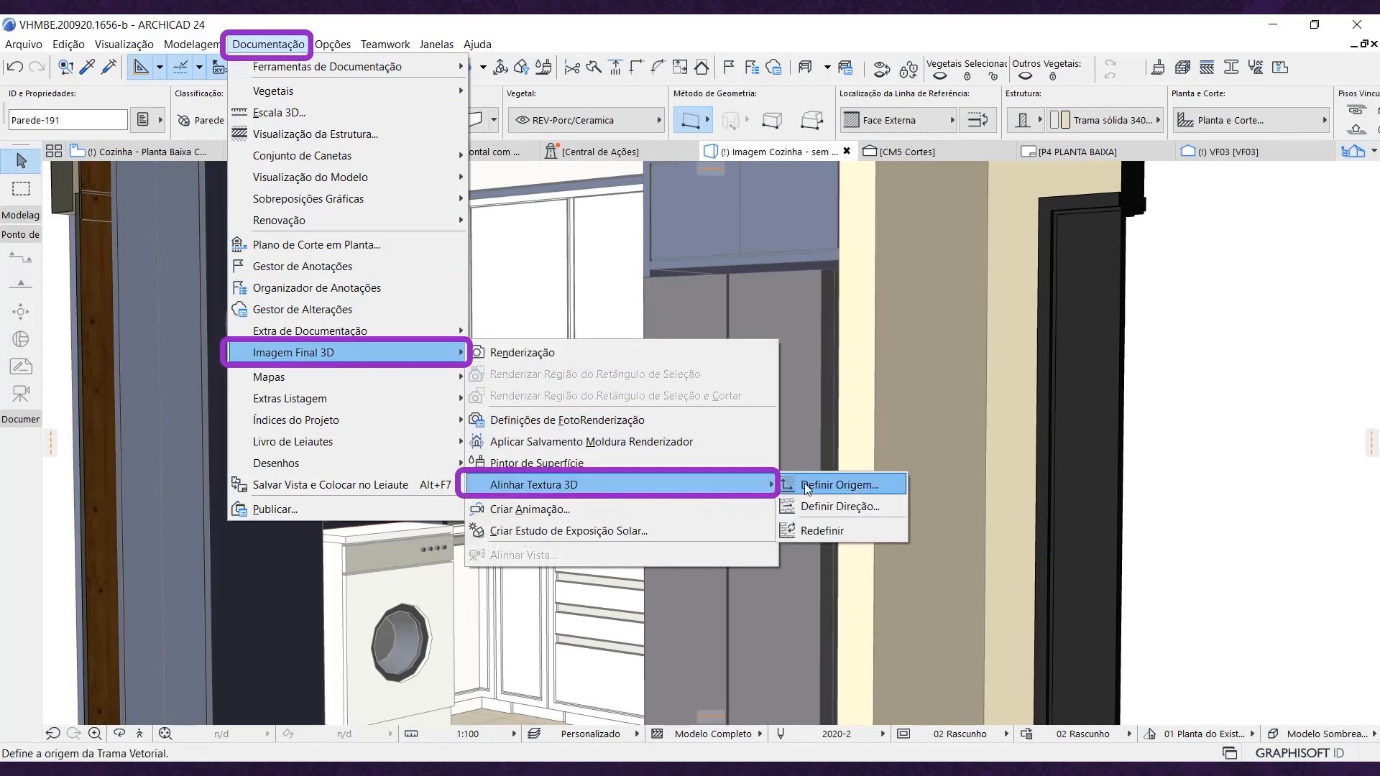
pyautogui.click(838, 485)
pyautogui.scroll(10, 454, 471)
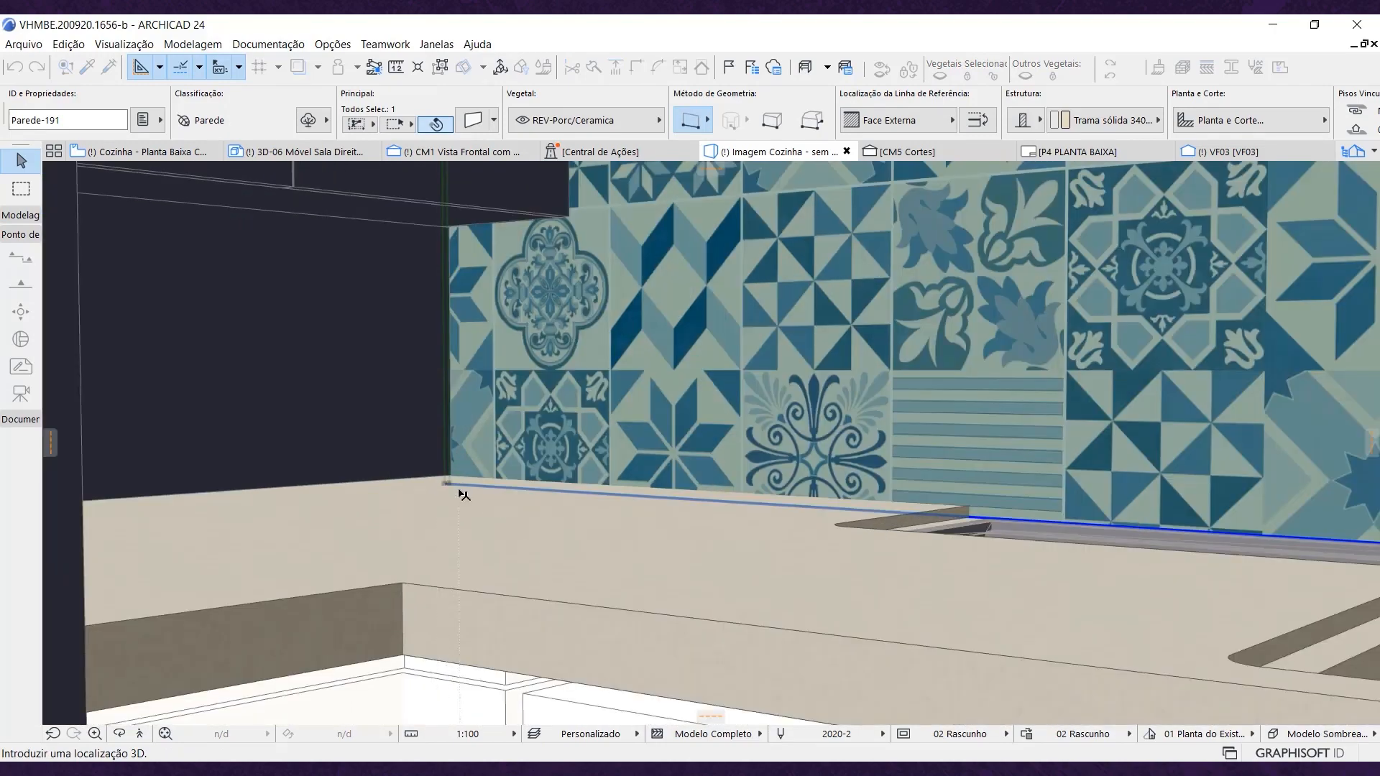
pyautogui.keyDown('shift'); pyautogui.moveTo(461, 491); pyautogui.dragTo(505, 509, button='middle'); pyautogui.keyUp('shift')
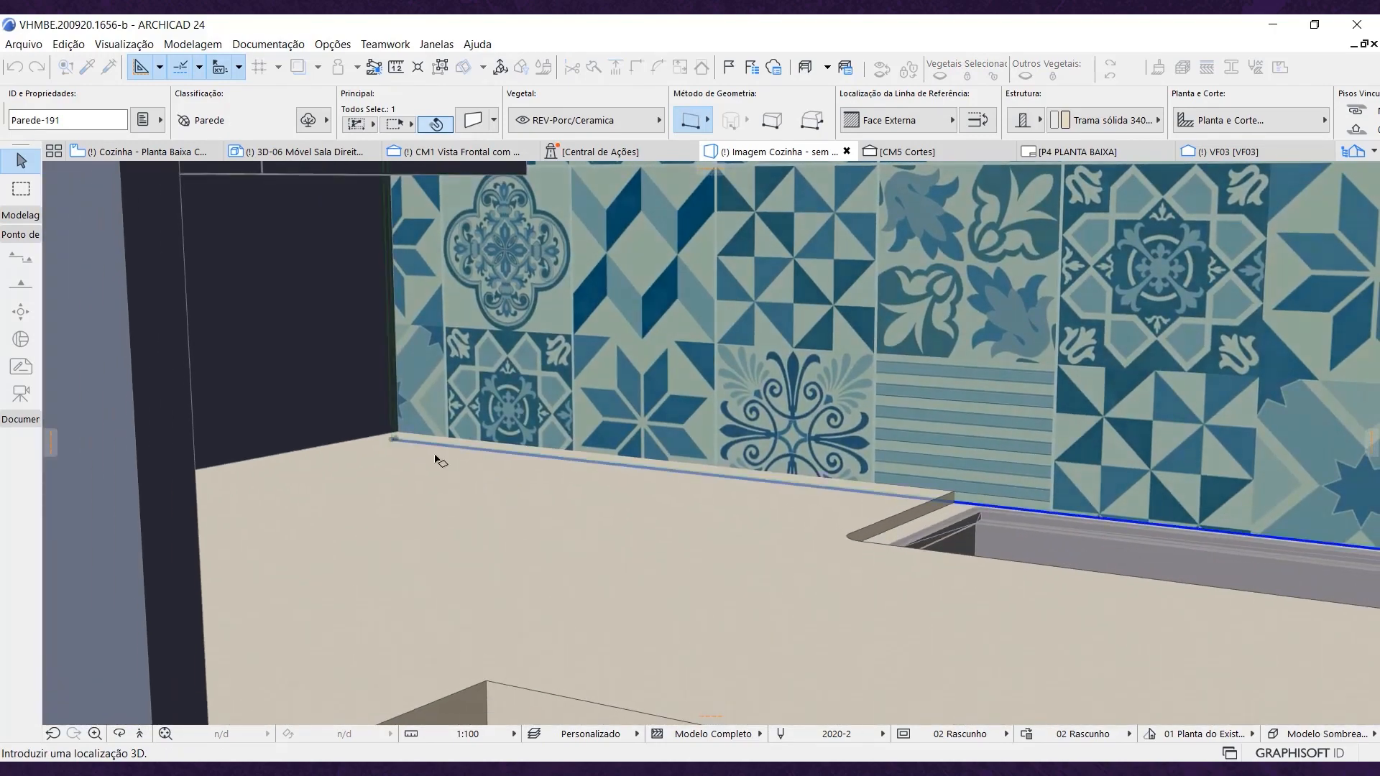
pyautogui.click(400, 436)
pyautogui.scroll(-10, 330, 380)
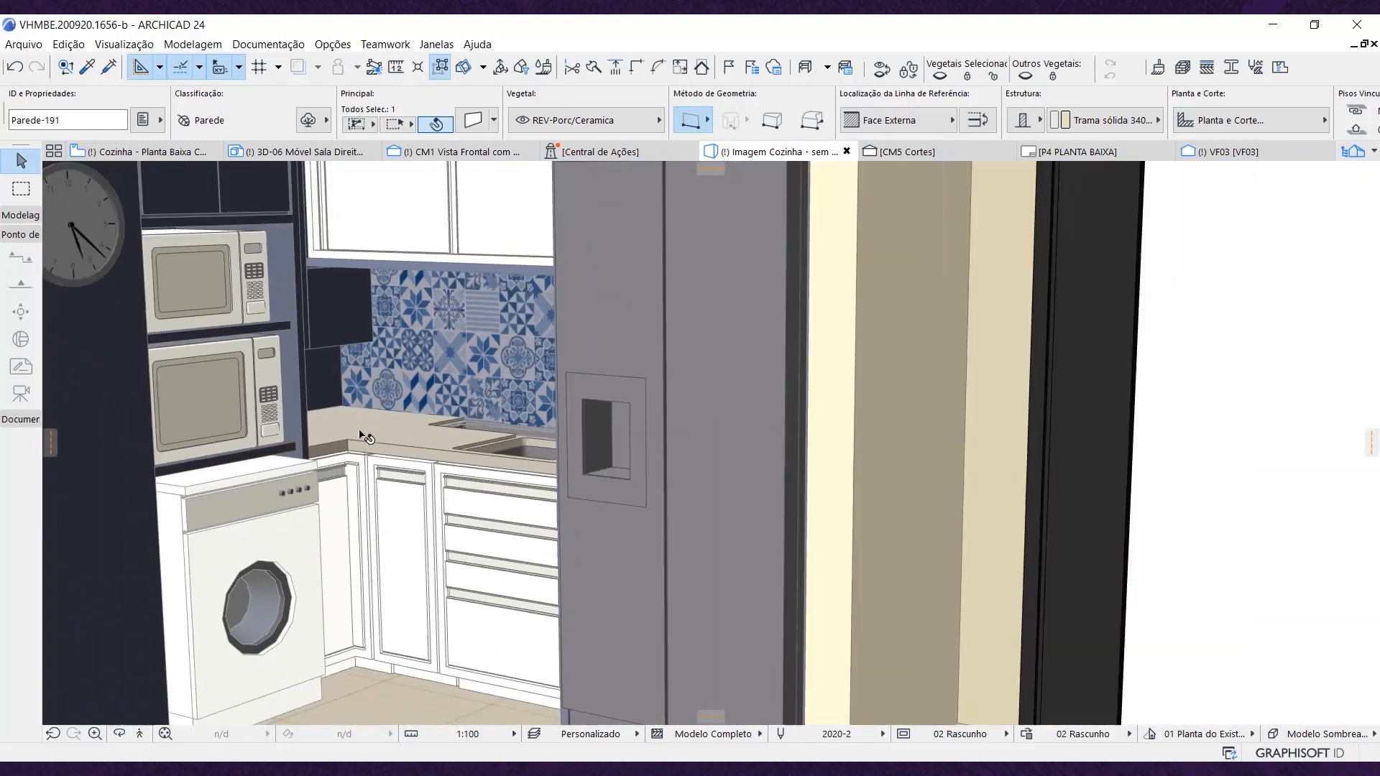
pyautogui.keyDown('shift'); pyautogui.moveTo(451, 435); pyautogui.dragTo(423, 415, button='middle'); pyautogui.keyUp('shift')
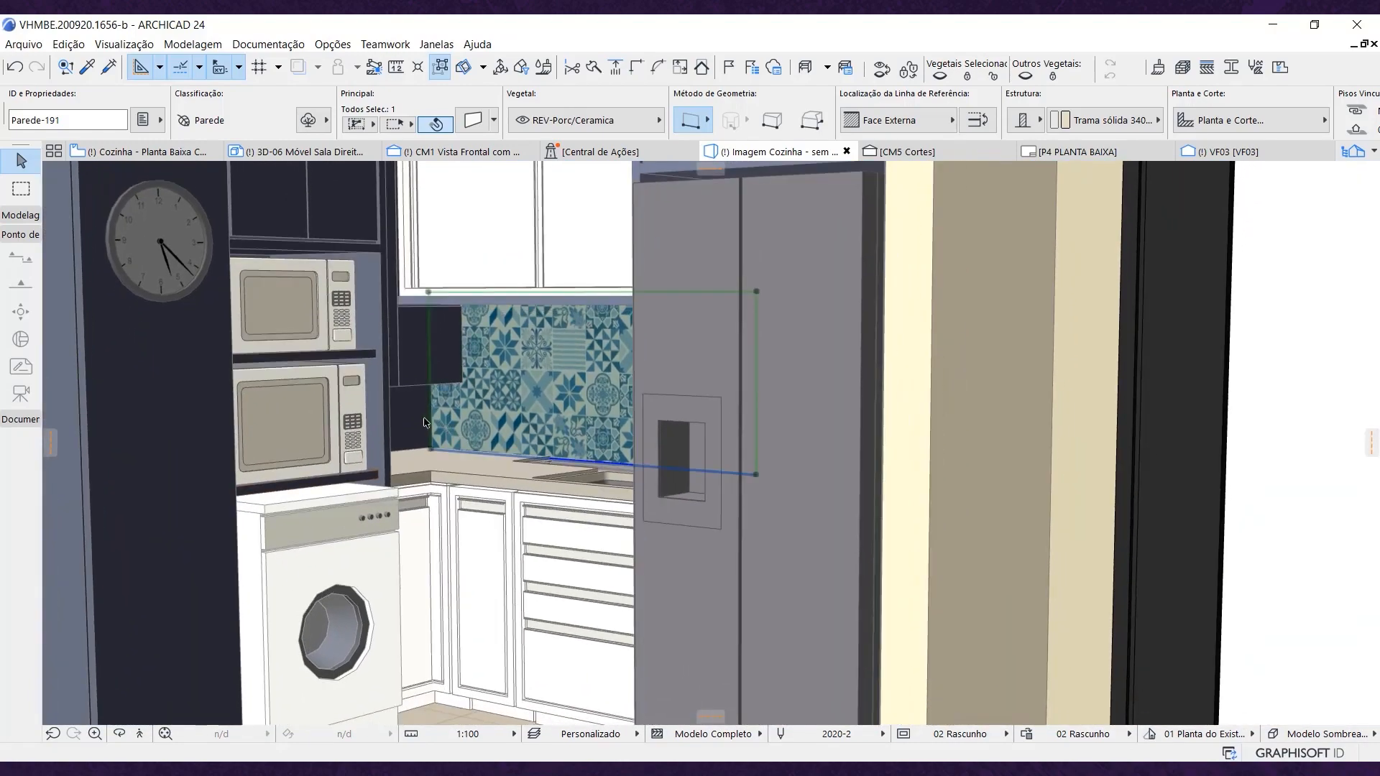
pyautogui.press('Escape')
# Set the backsplash wall's Moving Blue surface texture width to 120, keeping the original proportion.
pyautogui.scroll(5, 547, 438)
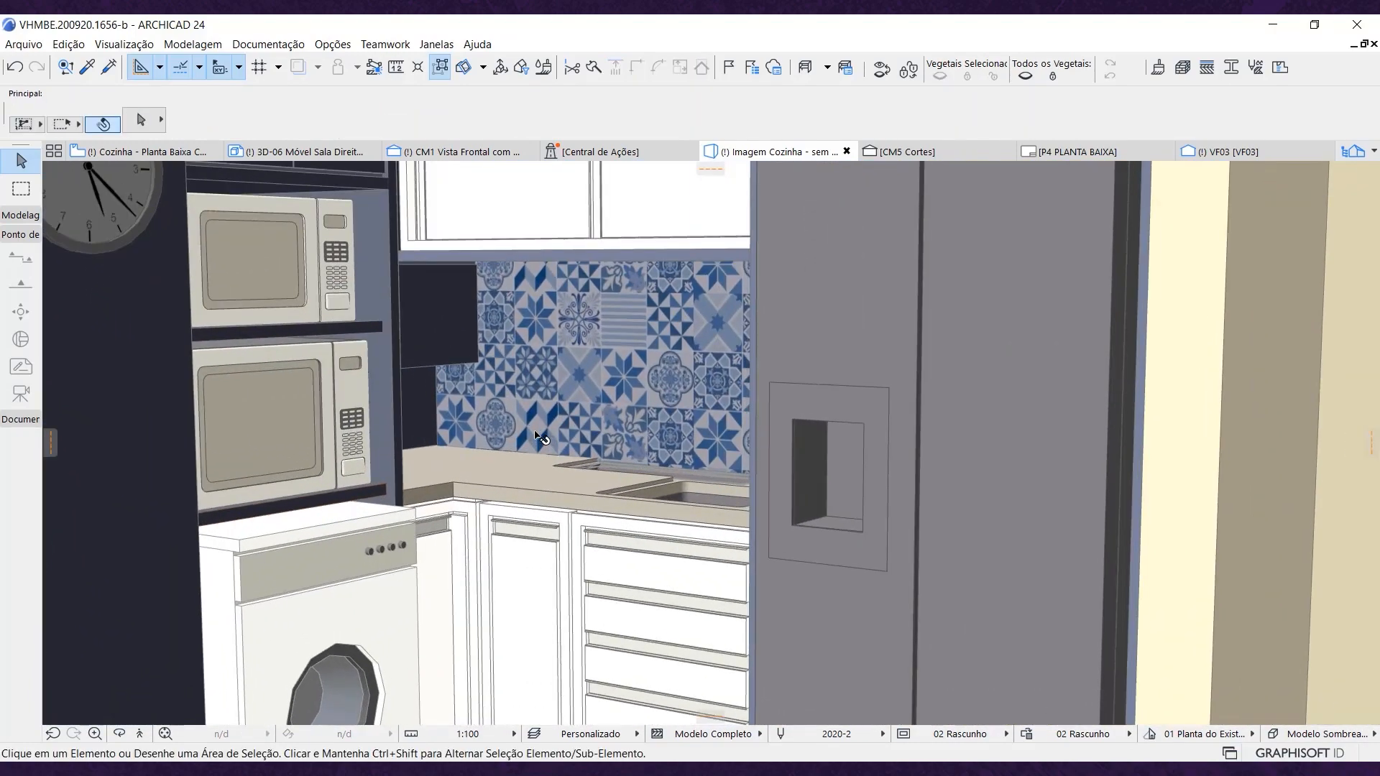
pyautogui.scroll(1, 543, 431)
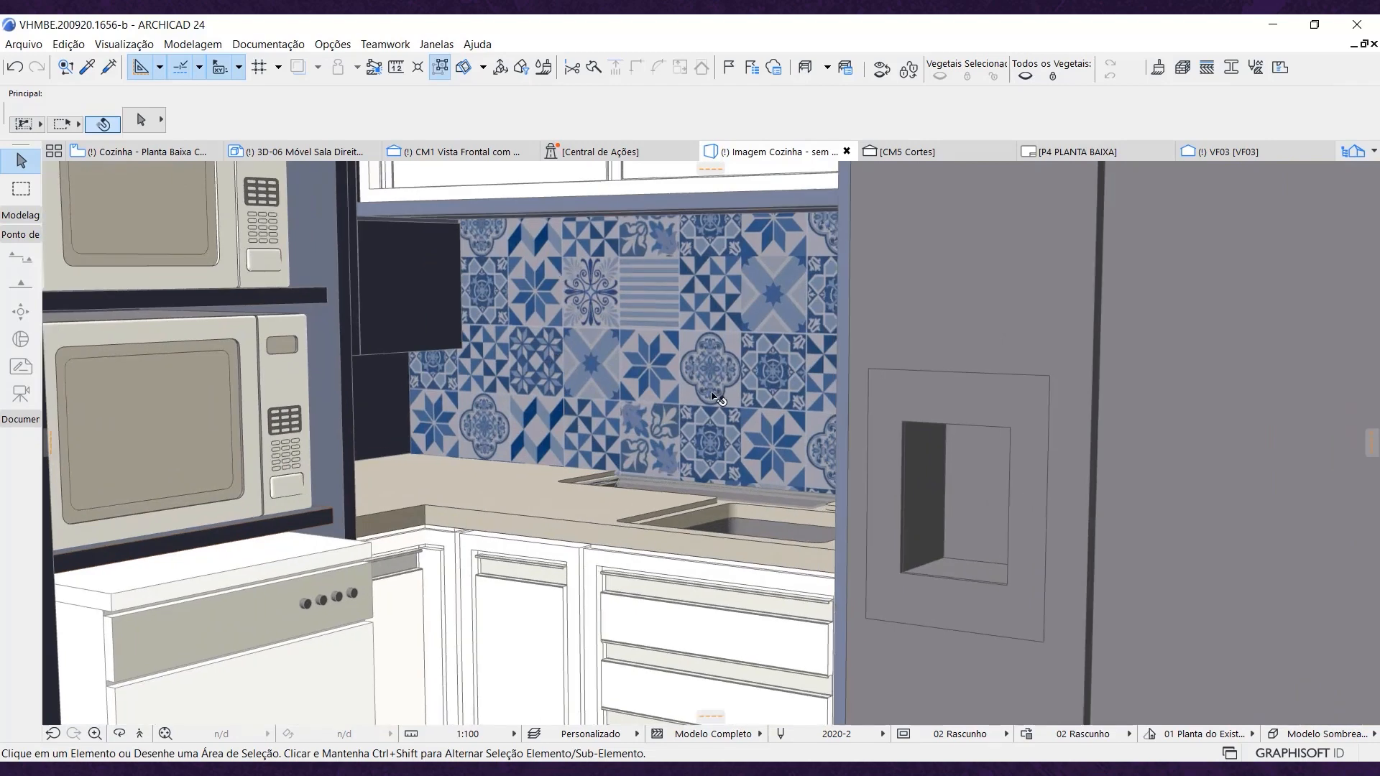
pyautogui.scroll(1, 611, 456)
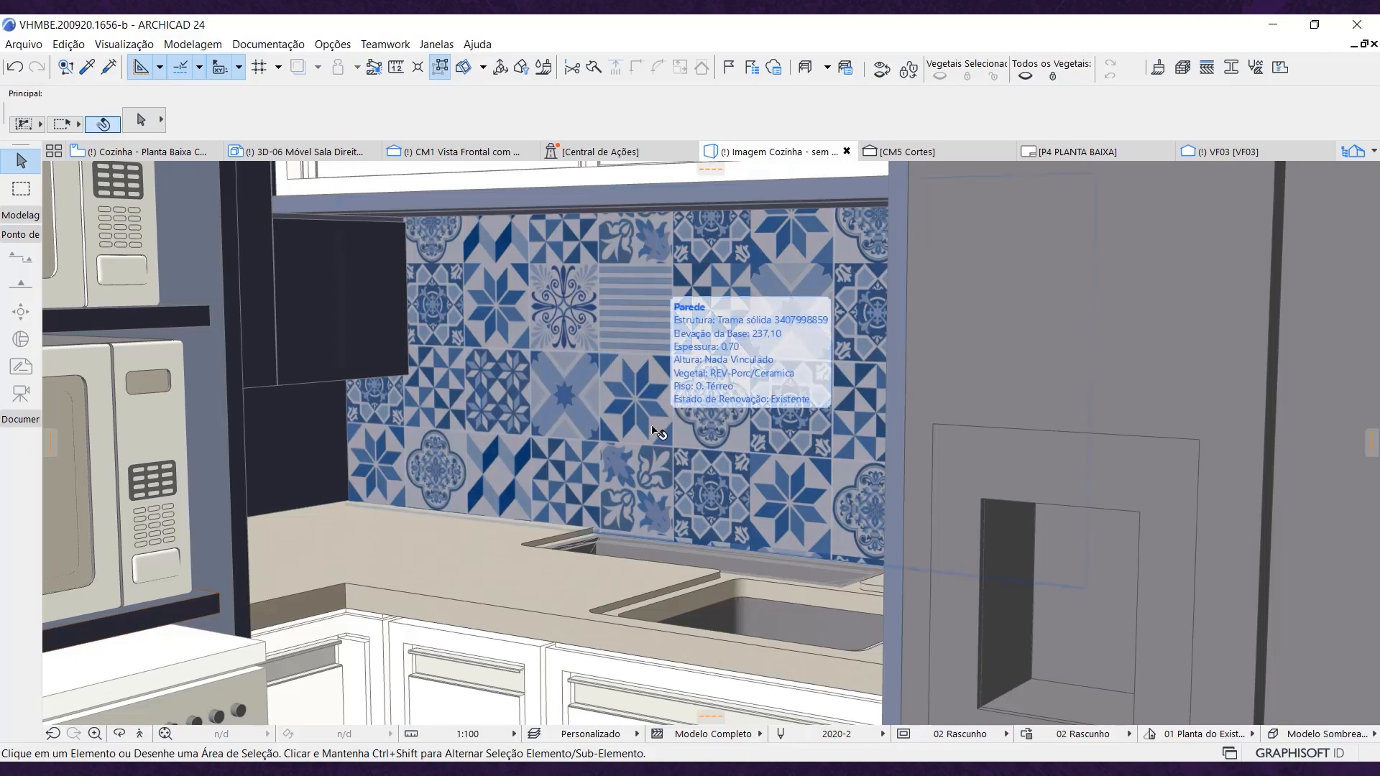
pyautogui.click(657, 432)
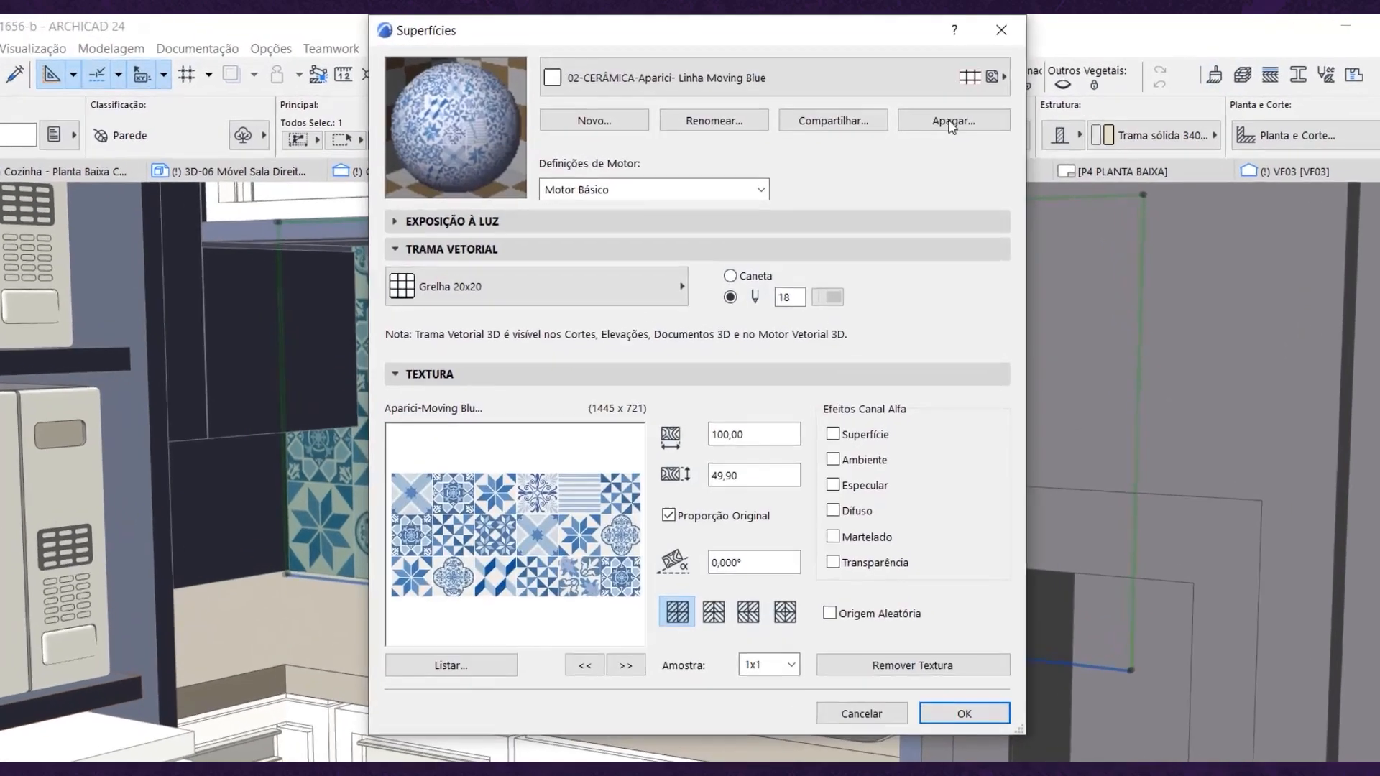
pyautogui.doubleClick(737, 435)
pyautogui.write('170')
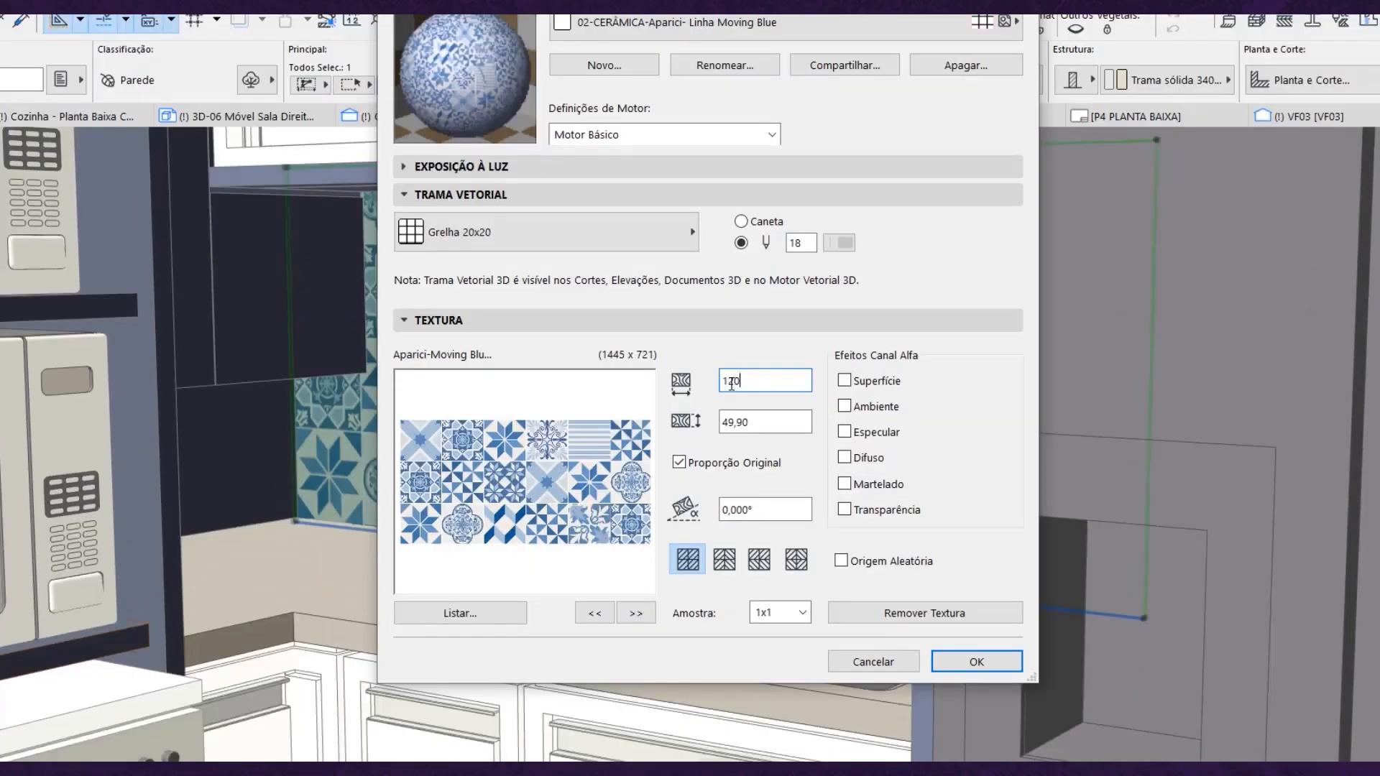
pyautogui.press('Return')
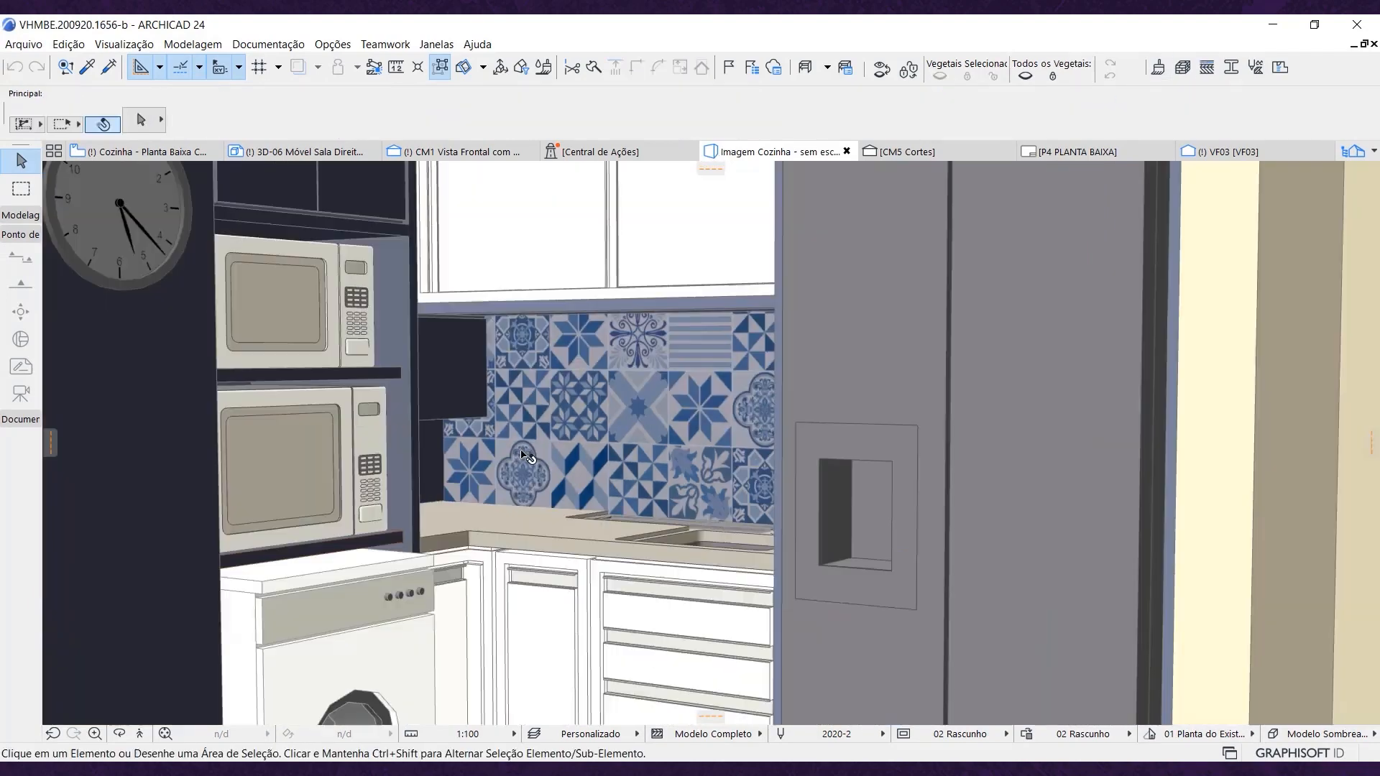
pyautogui.scroll(5, 525, 456)
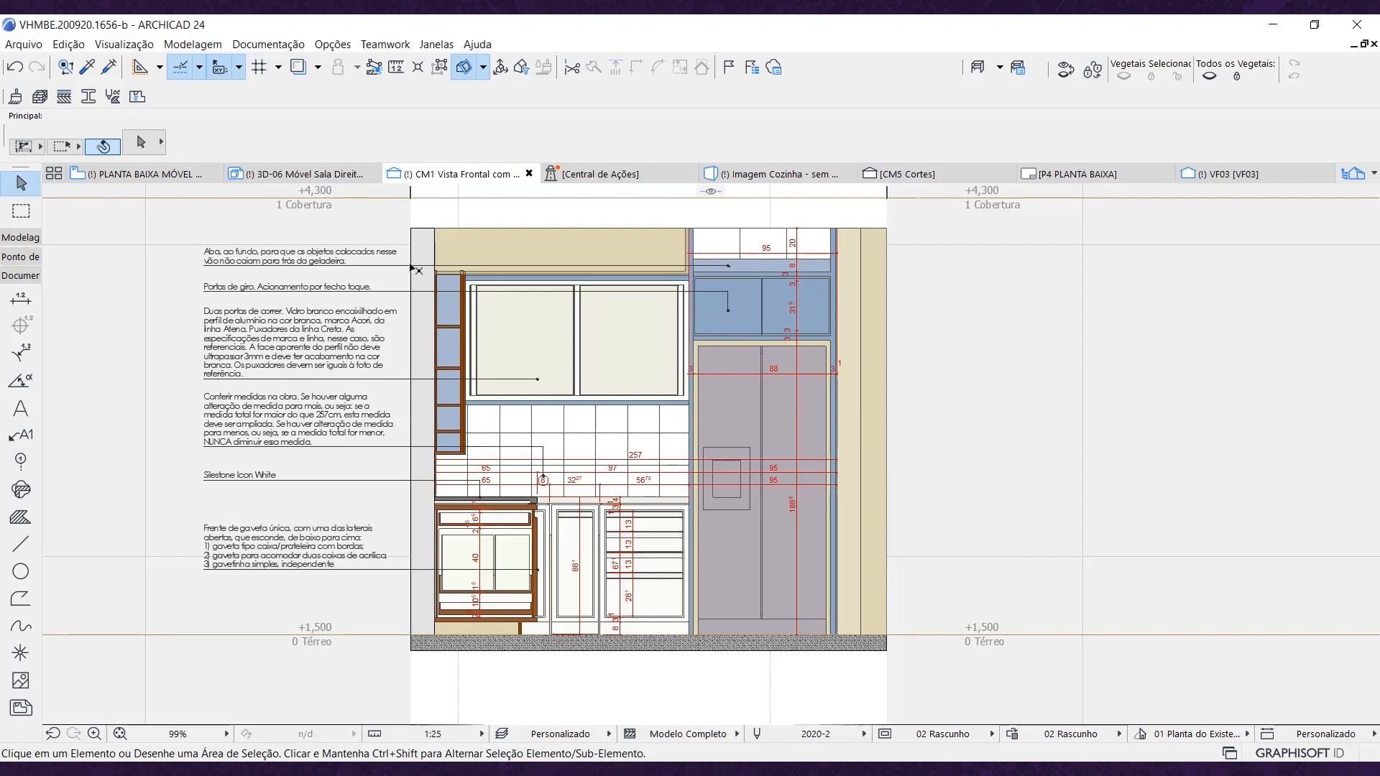
# Enable the marked distant area in the CM1 front section's model display, with uniform pen colour surfaces and pen 18 for uncut elements.
pyautogui.rightClick(925, 367)
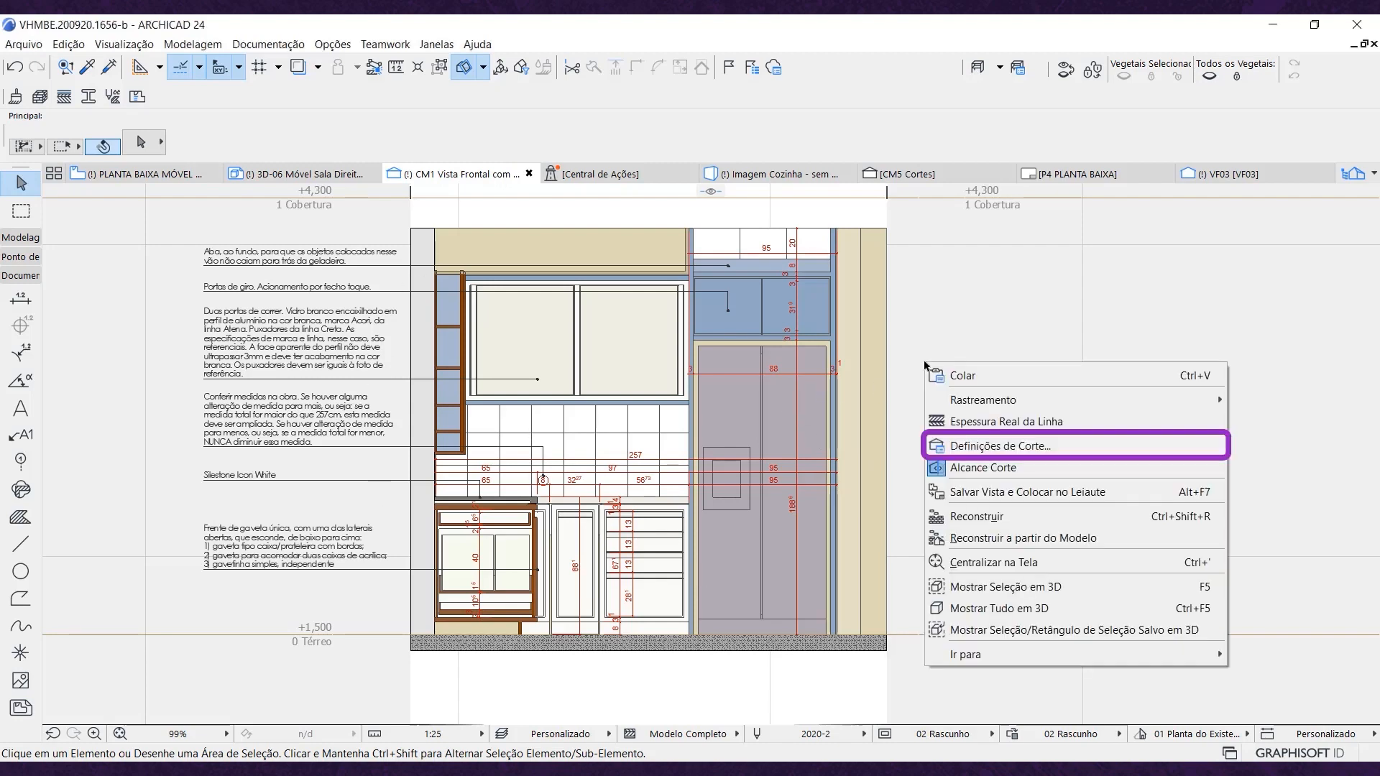
pyautogui.click(967, 446)
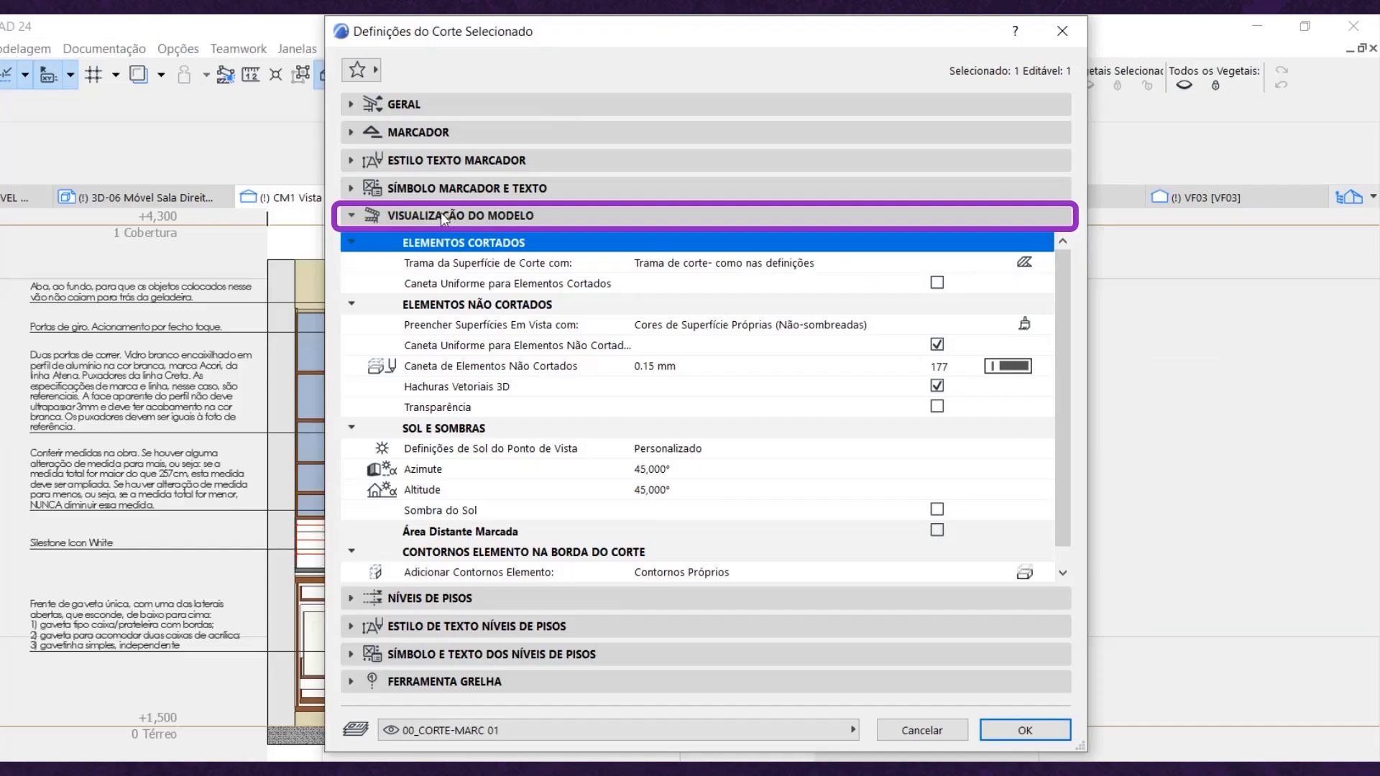
pyautogui.click(352, 243)
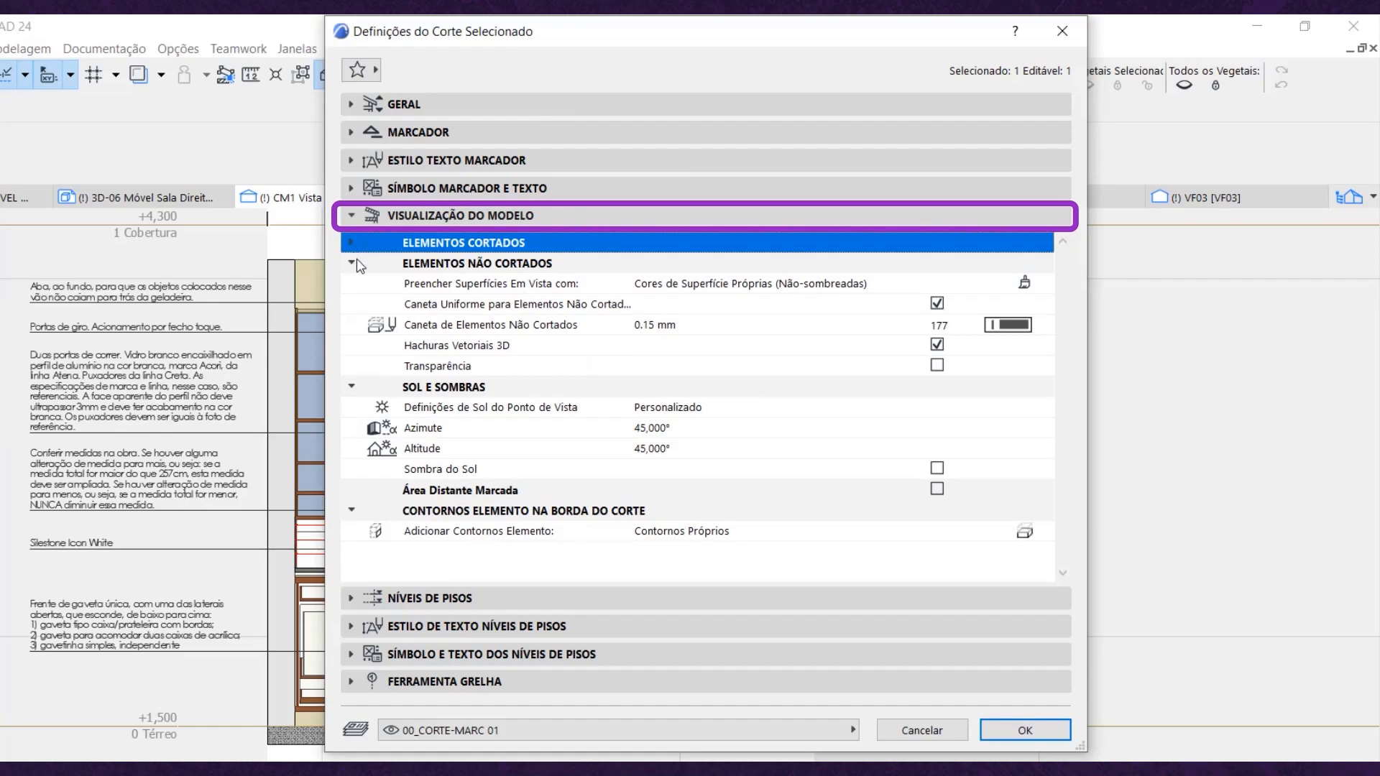
pyautogui.click(351, 263)
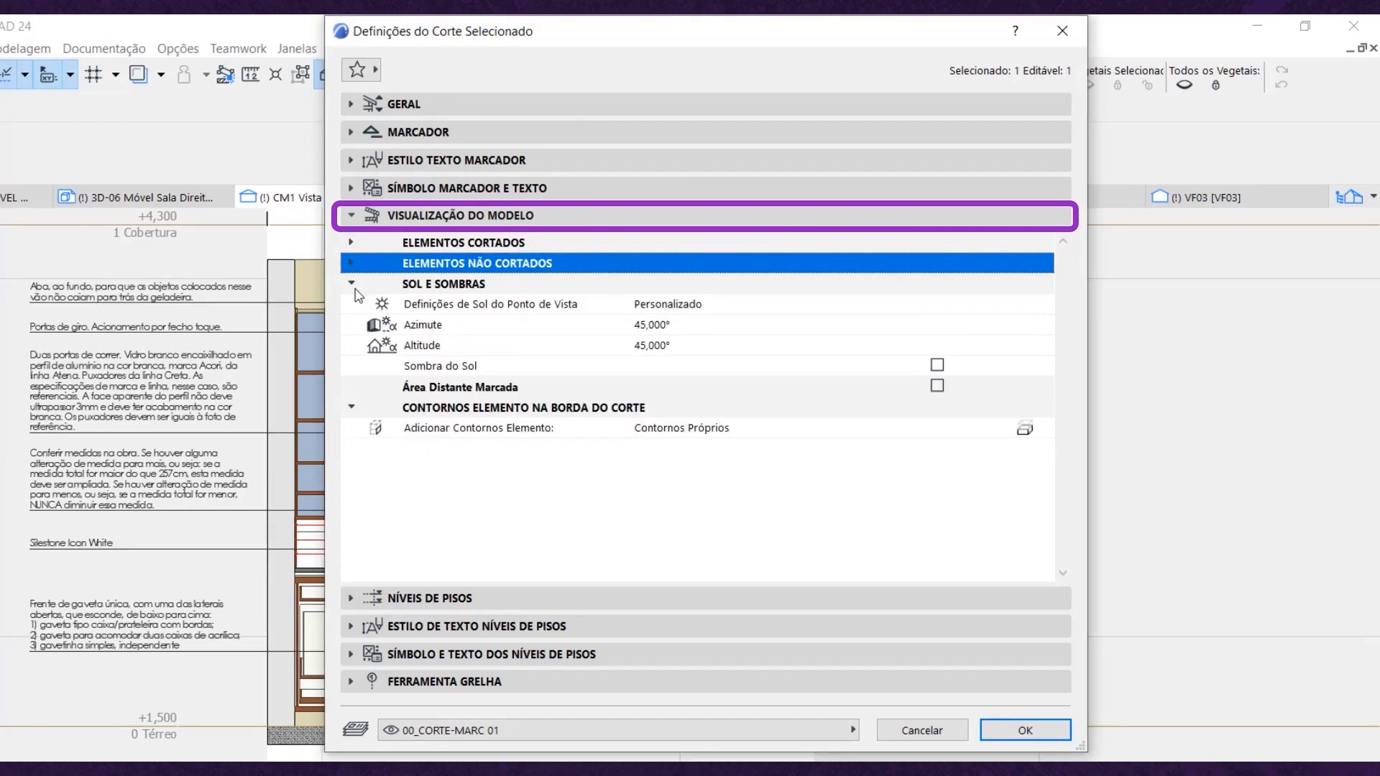
pyautogui.click(351, 284)
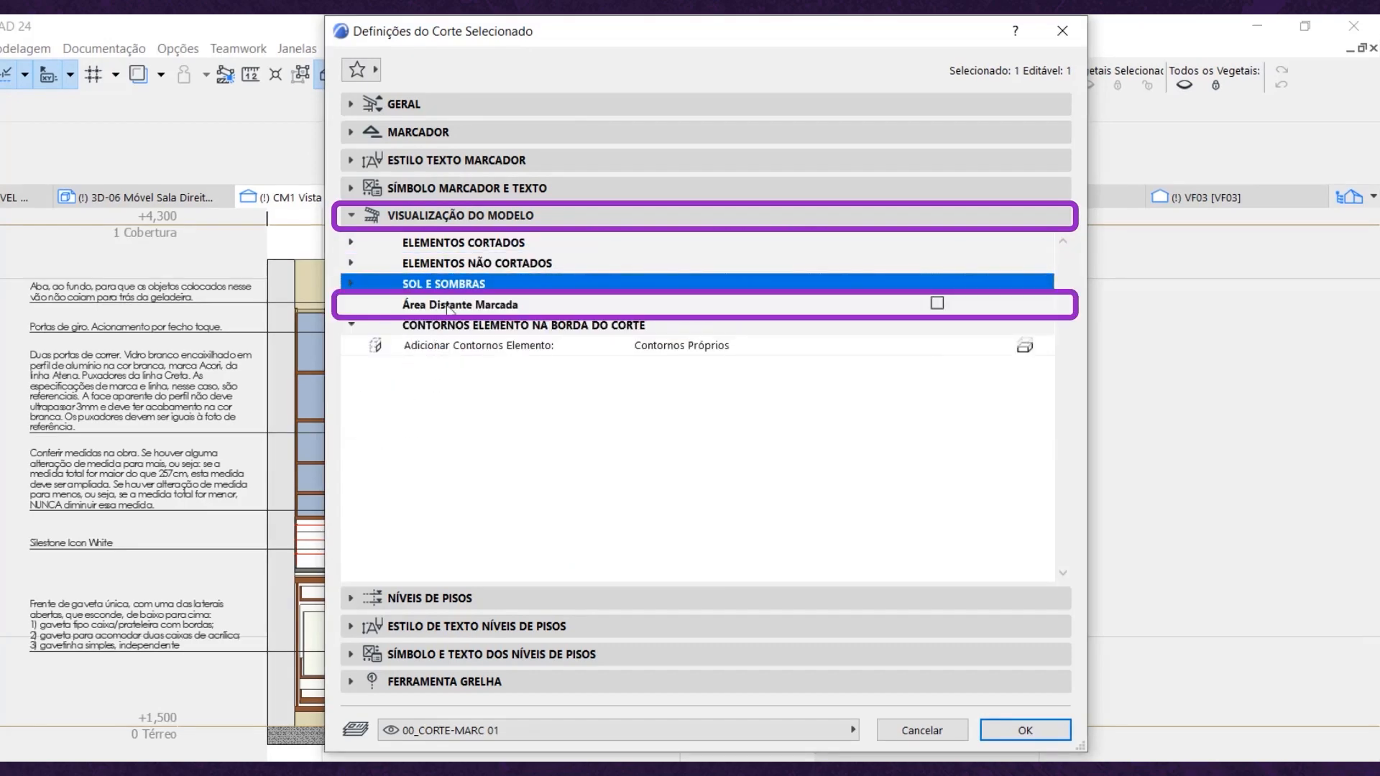
pyautogui.click(937, 304)
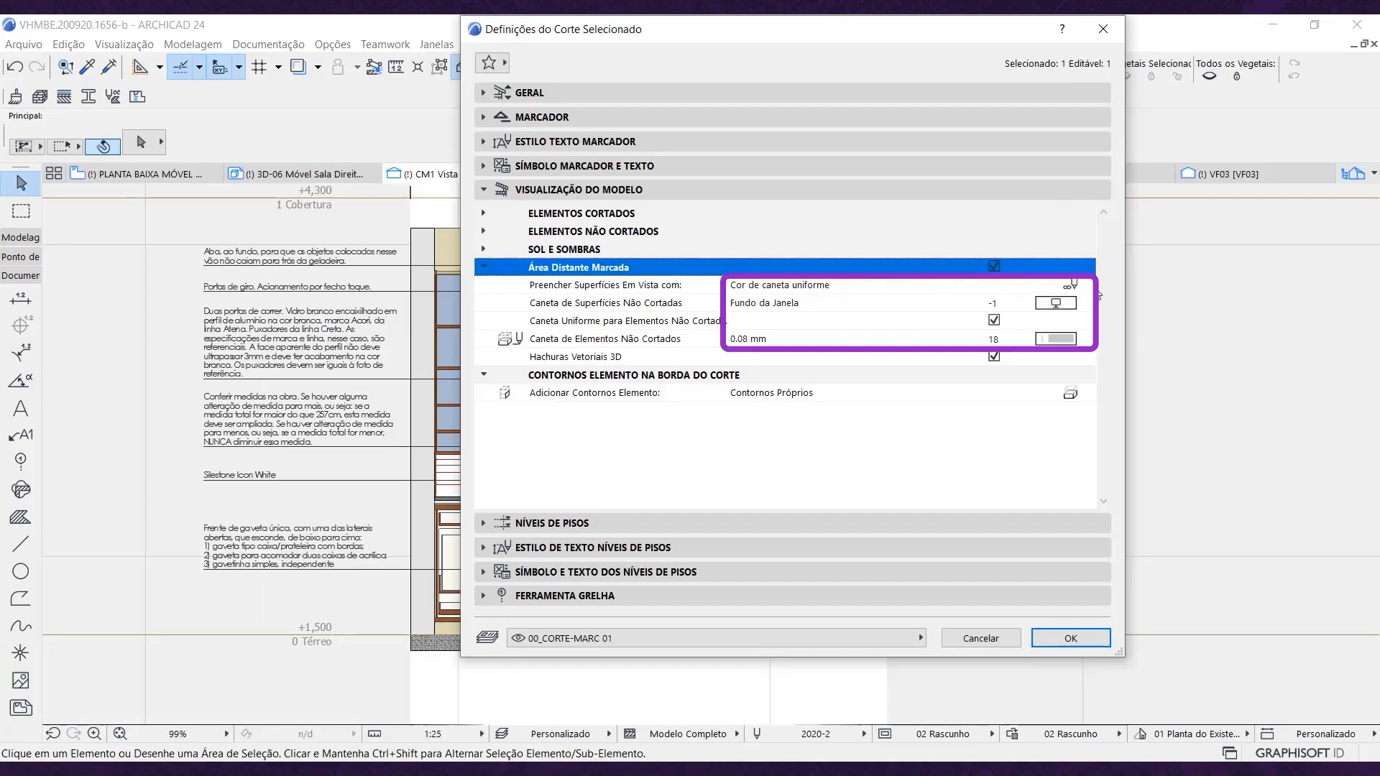
pyautogui.click(1017, 344)
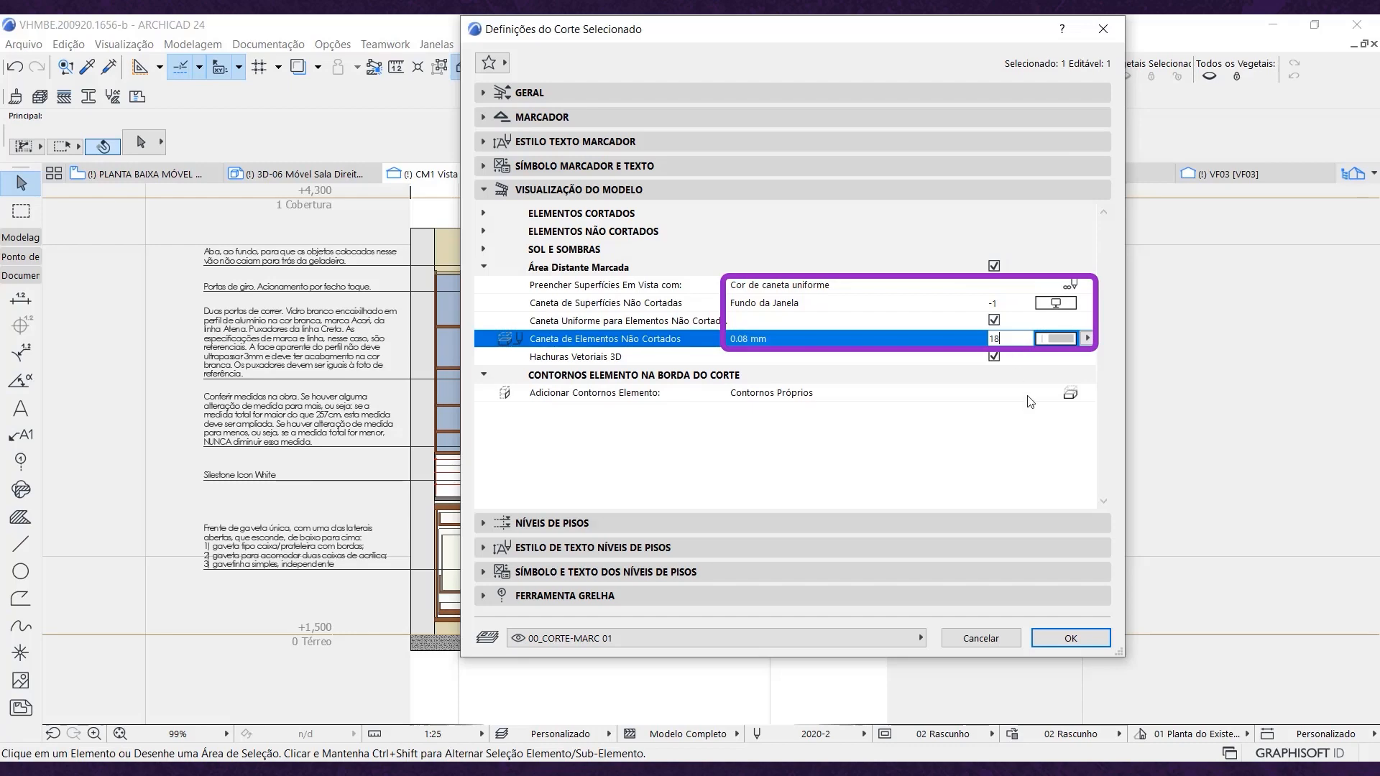
pyautogui.click(1070, 638)
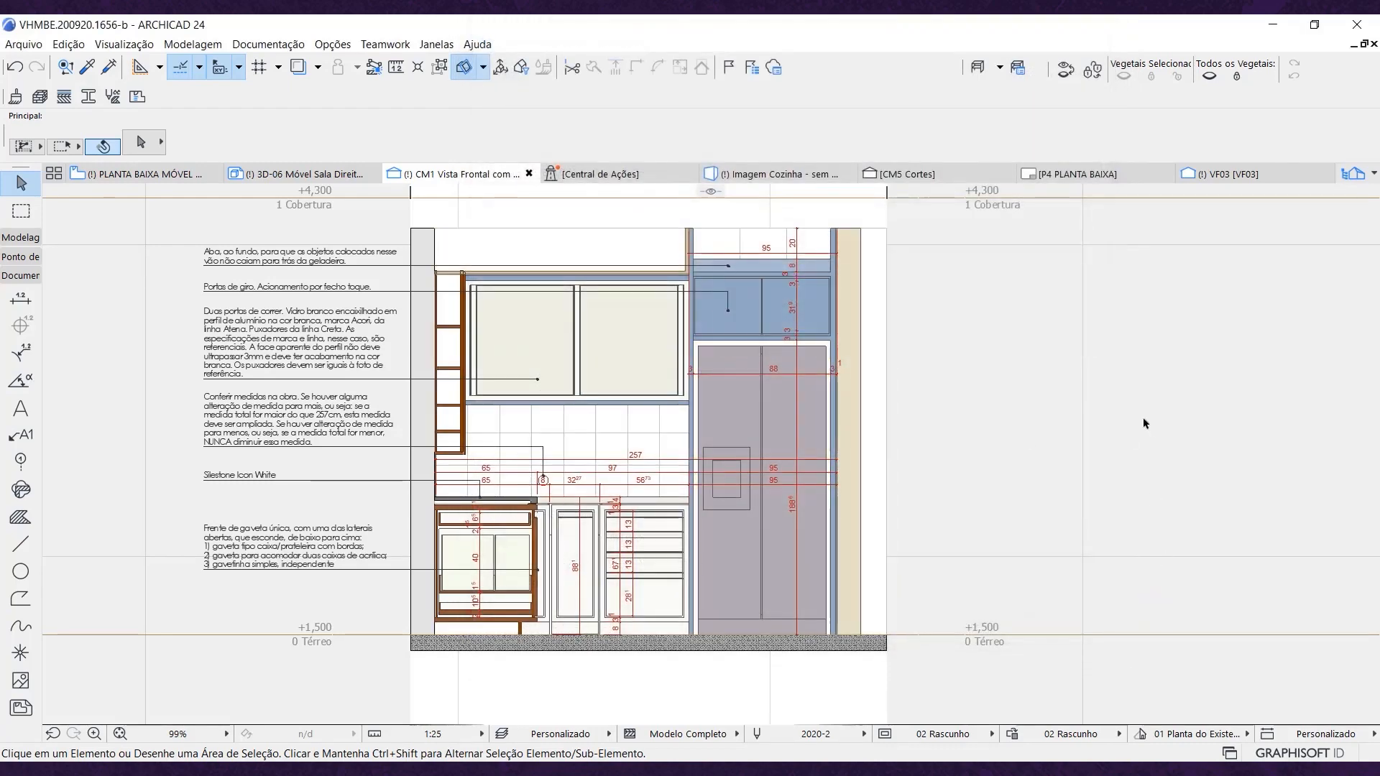